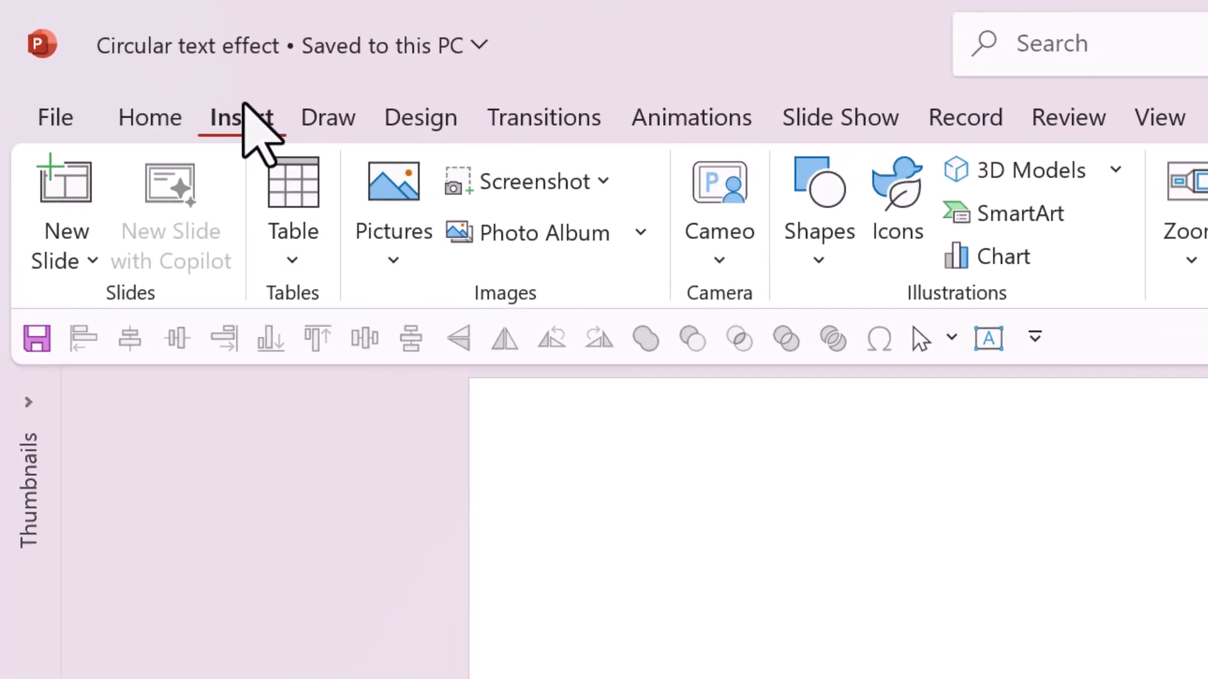
- Insert the Cutout People stock image of a woman with raised arms, found by searching 'Happy'
left_click(388, 254)
left_click(426, 403)
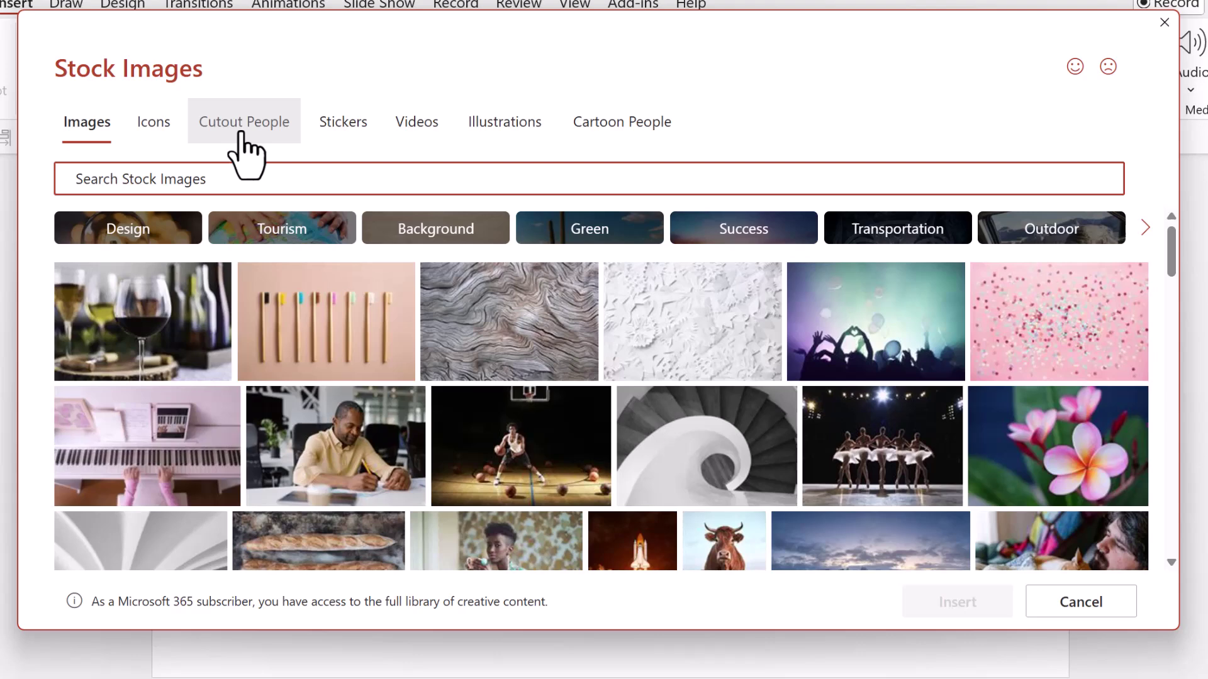
left_click(245, 154)
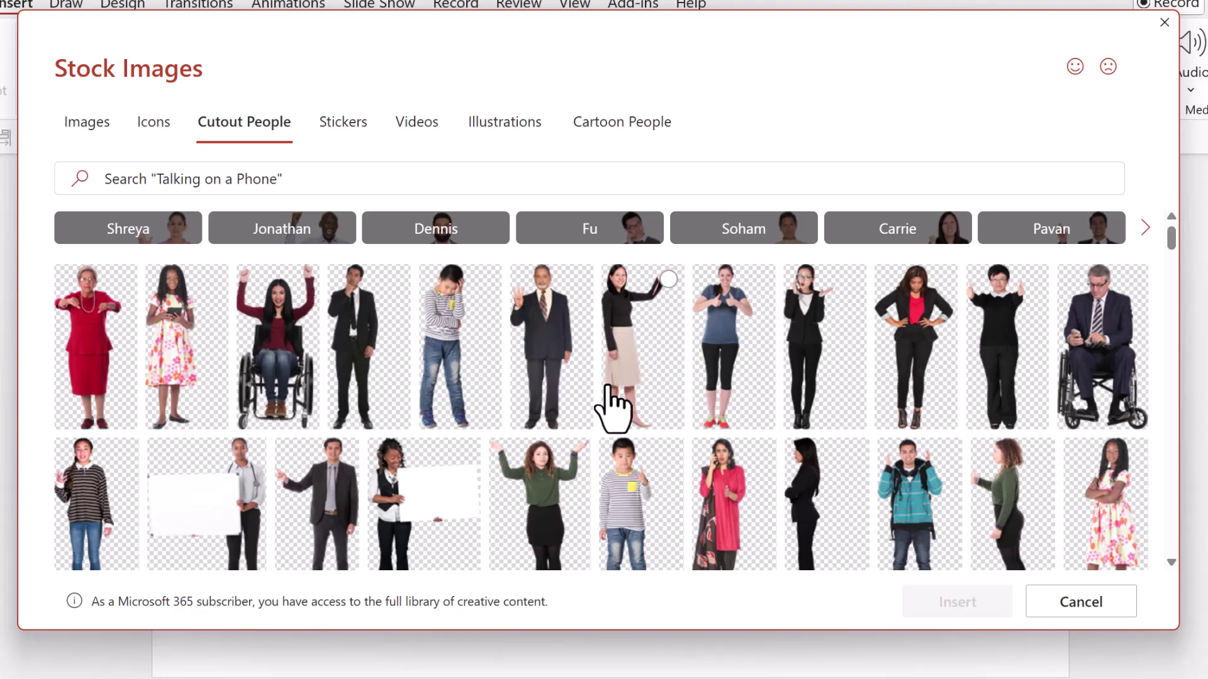
left_click(117, 179)
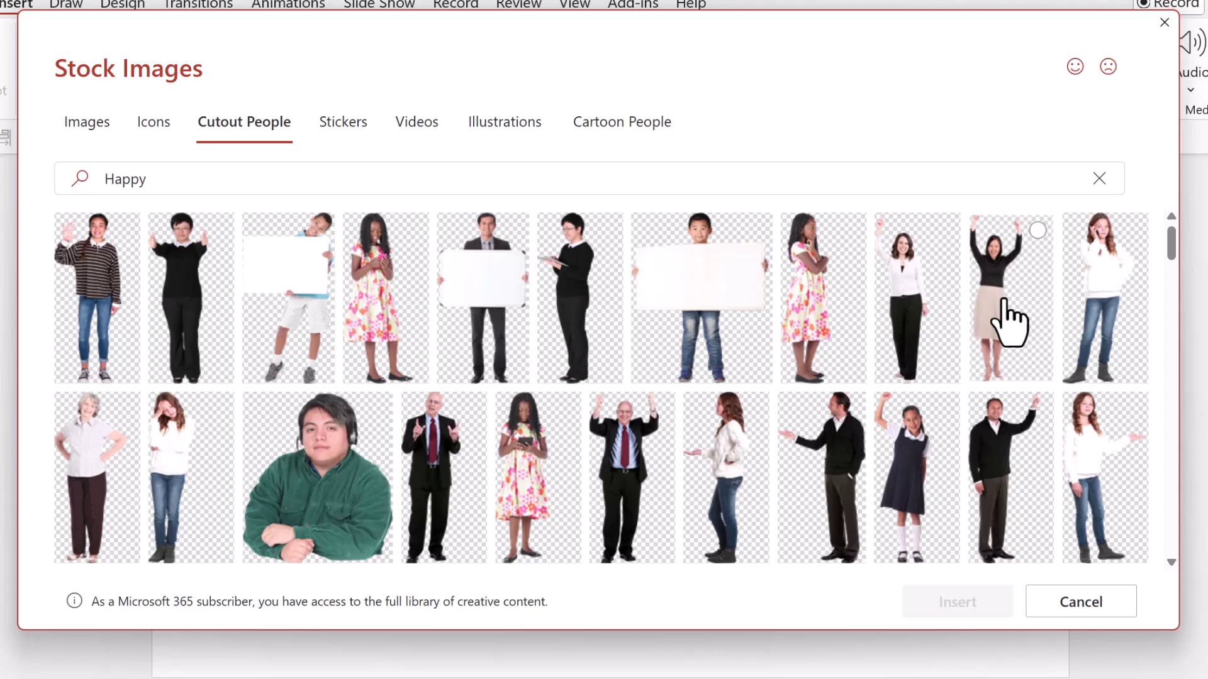
left_click(1003, 320)
left_click(938, 602)
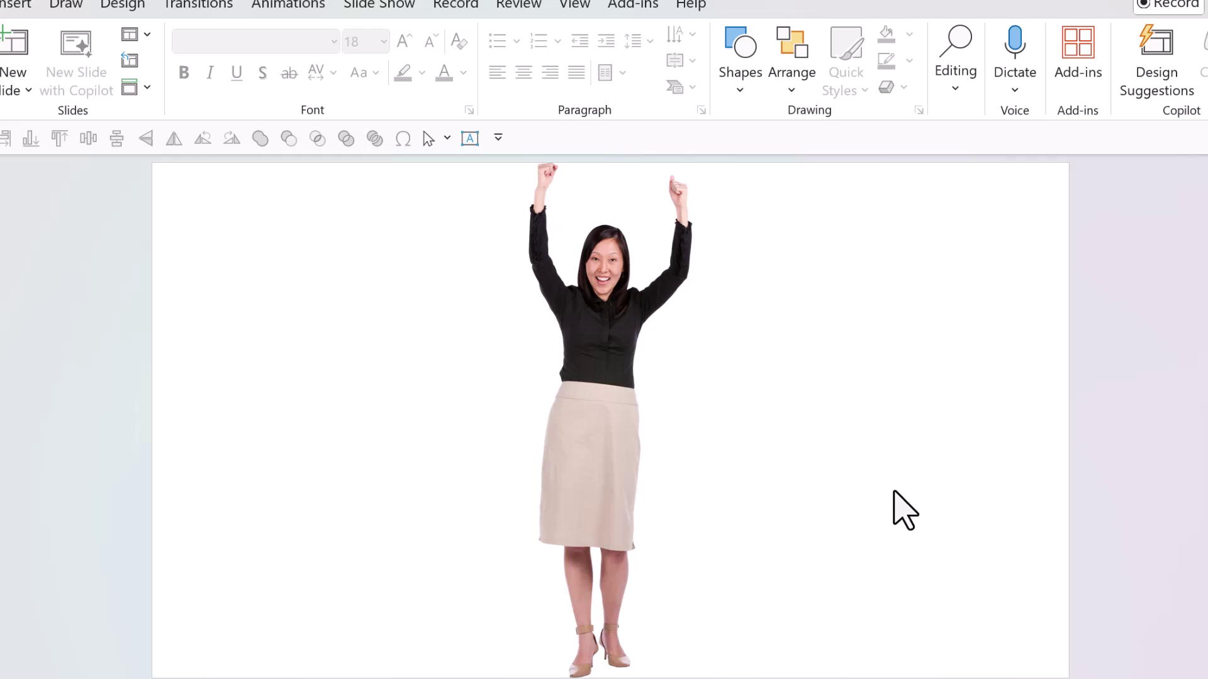
- Draw a text box left of the woman and type 'This circular text will keep spinning.'
left_click(740, 94)
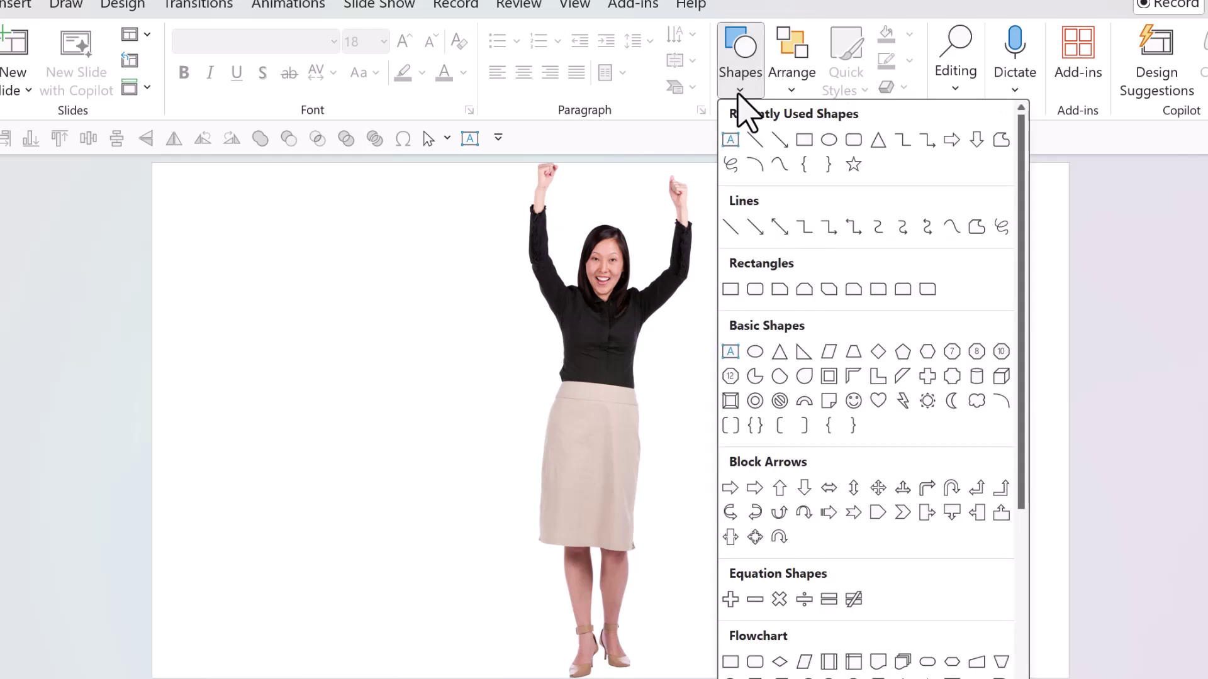
left_click(729, 352)
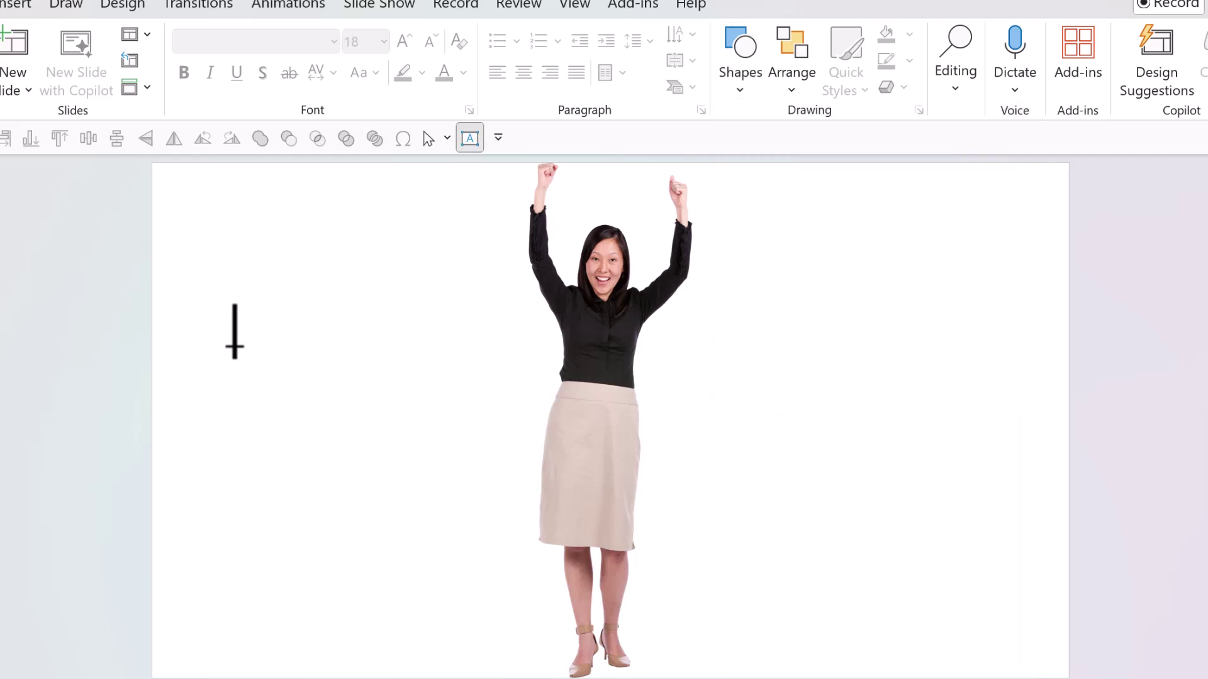
left_click(234, 345)
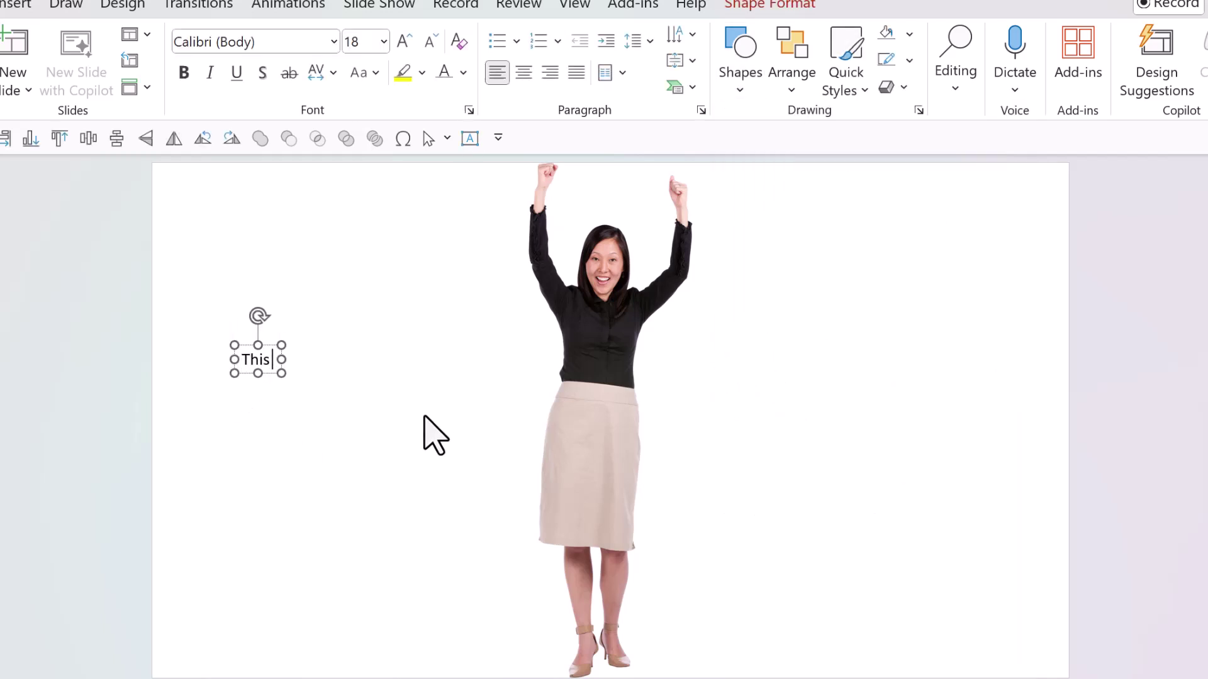
type("This curcular te")
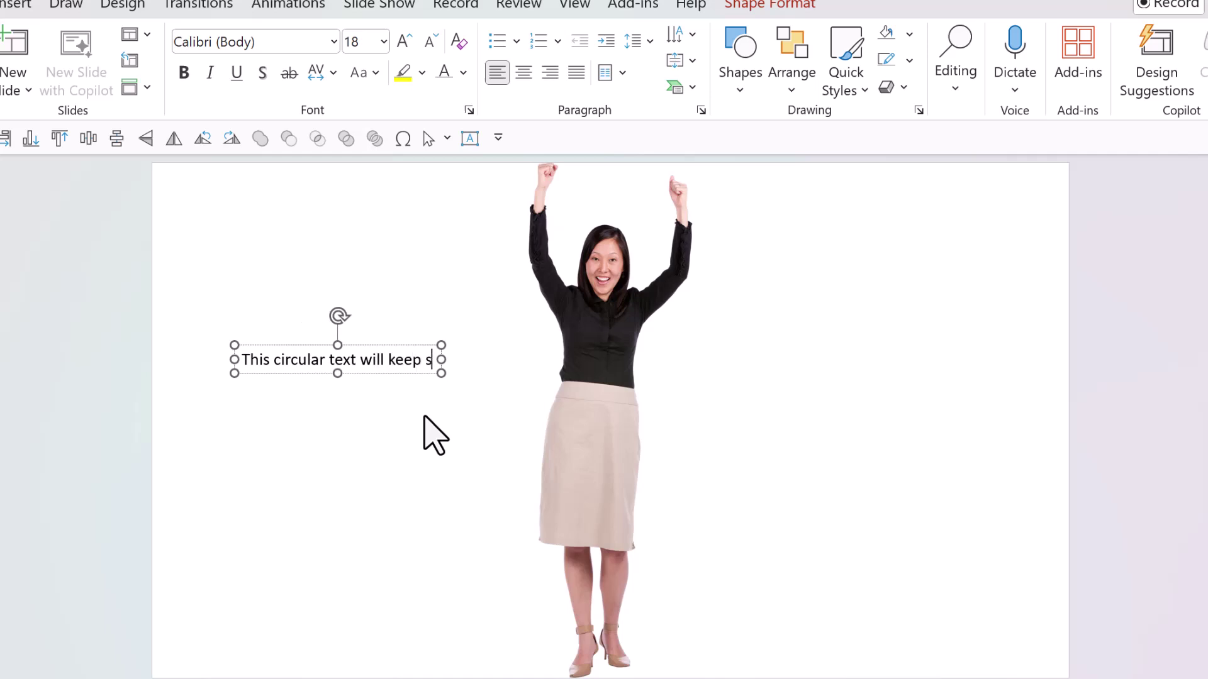
type("xt will keep spinning.")
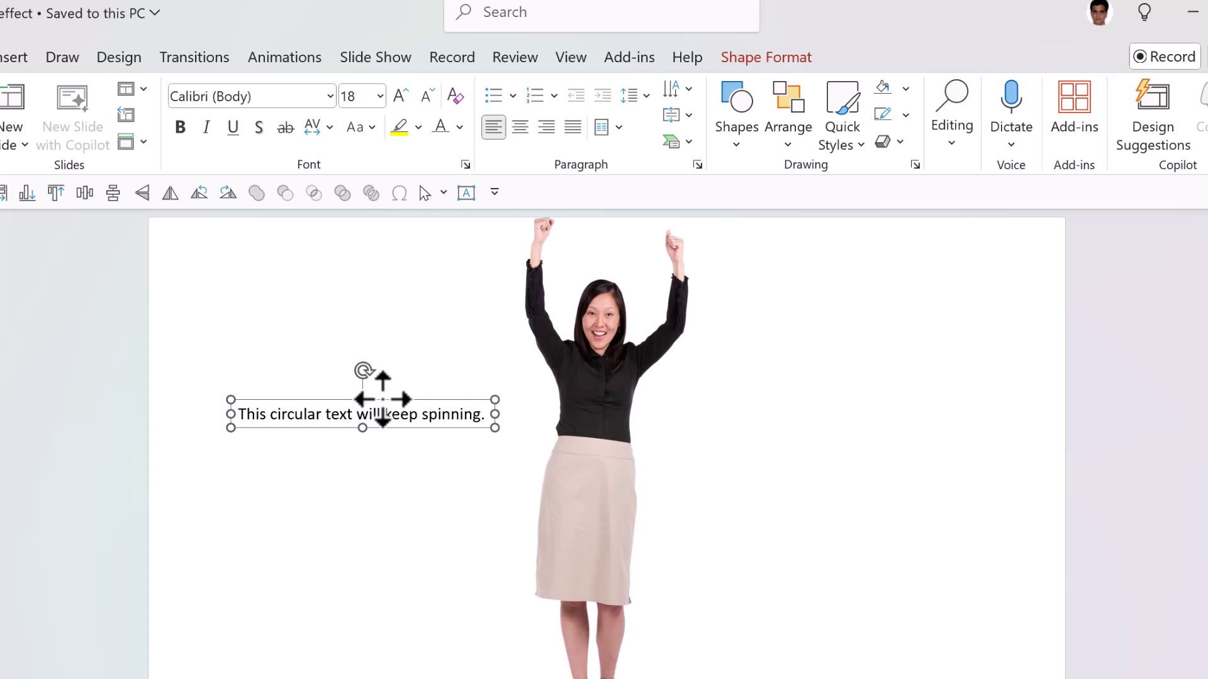
- Apply the Transform > Follow Path Circle text effect to the sentence
left_click(749, 57)
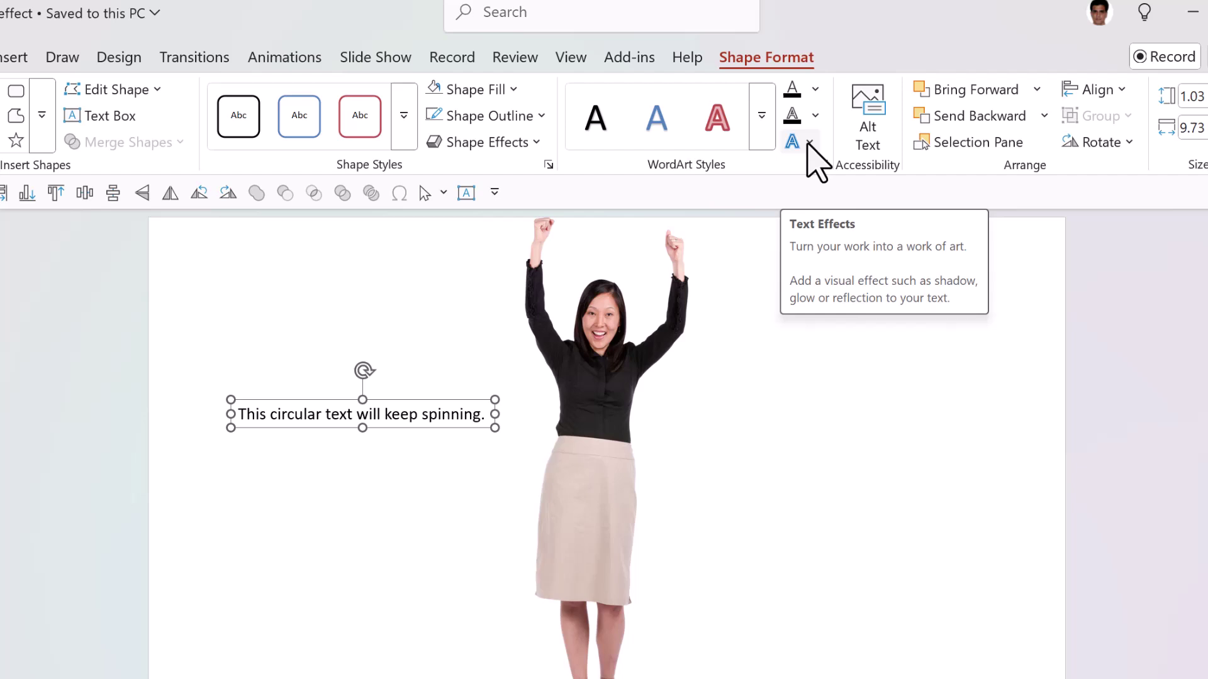
left_click(808, 143)
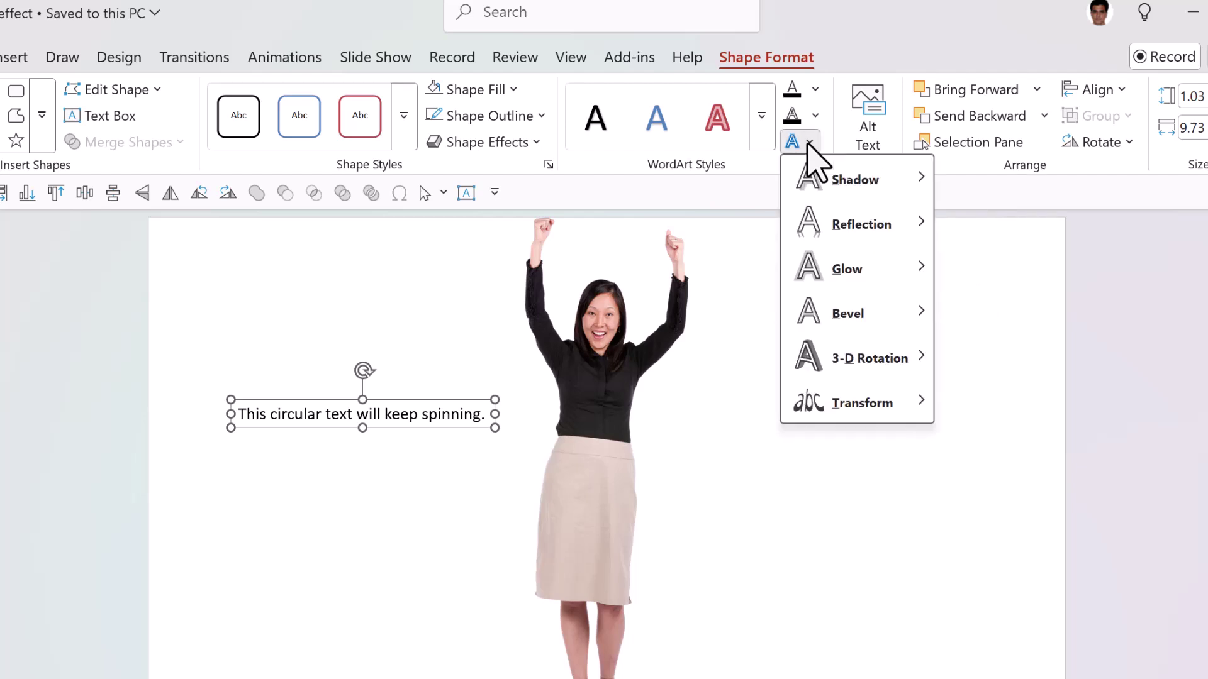
mouse_move(873, 406)
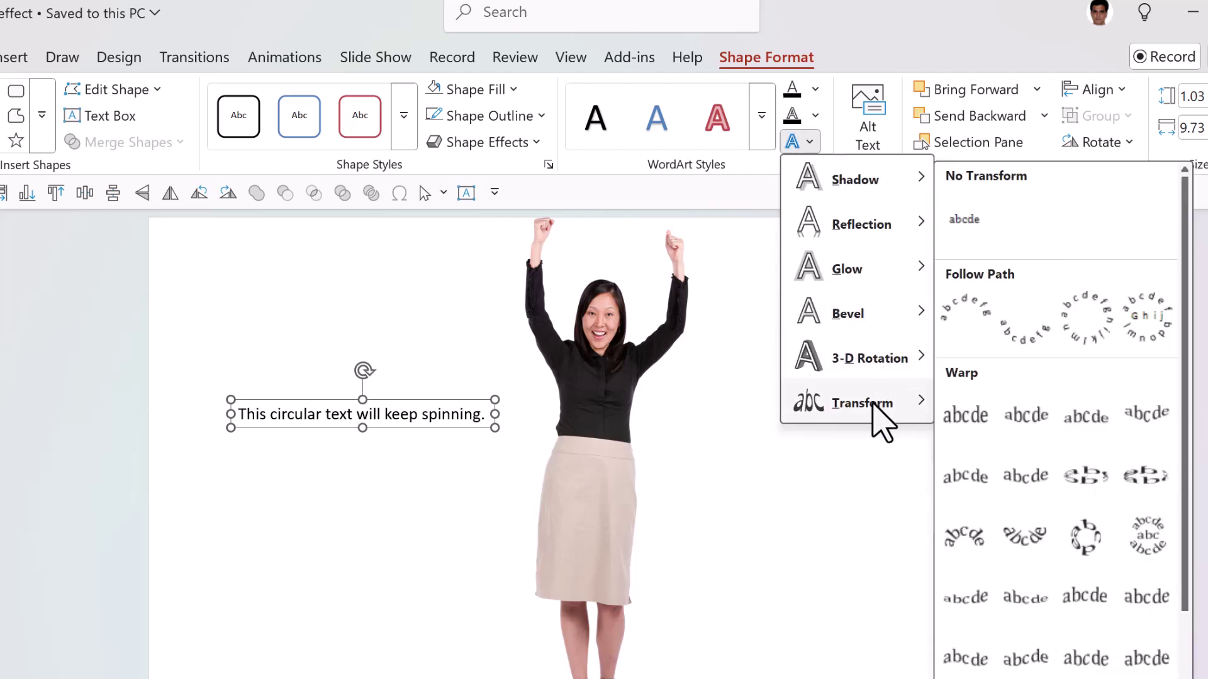
left_click(1092, 325)
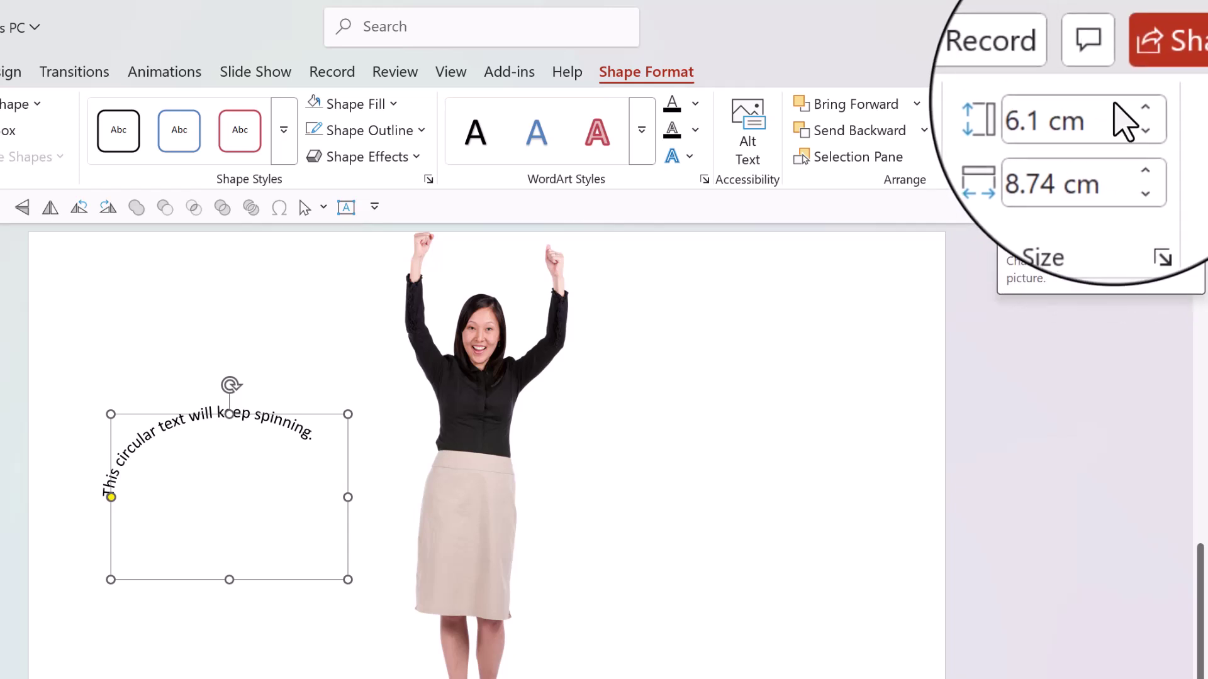
- Set the text box height to 8.74 cm, then shrink it from the corner to a smaller square
left_click(1113, 115)
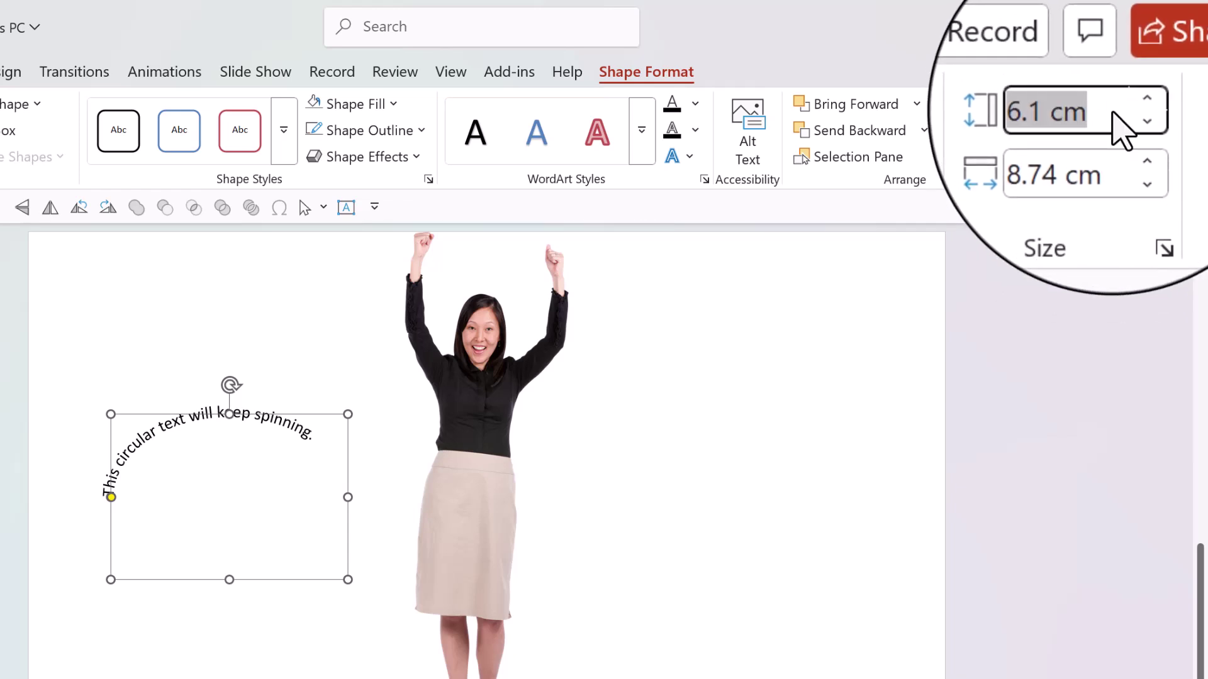
type("8.74")
key("Return")
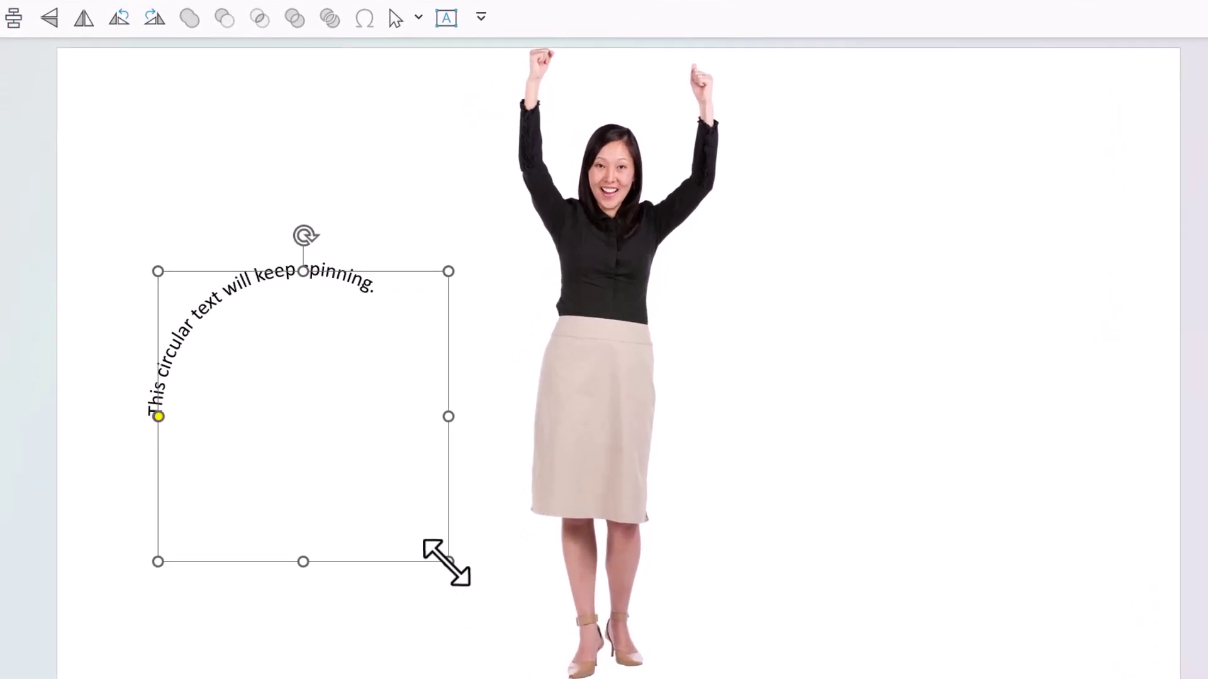
left_click_drag(447, 562, 409, 498)
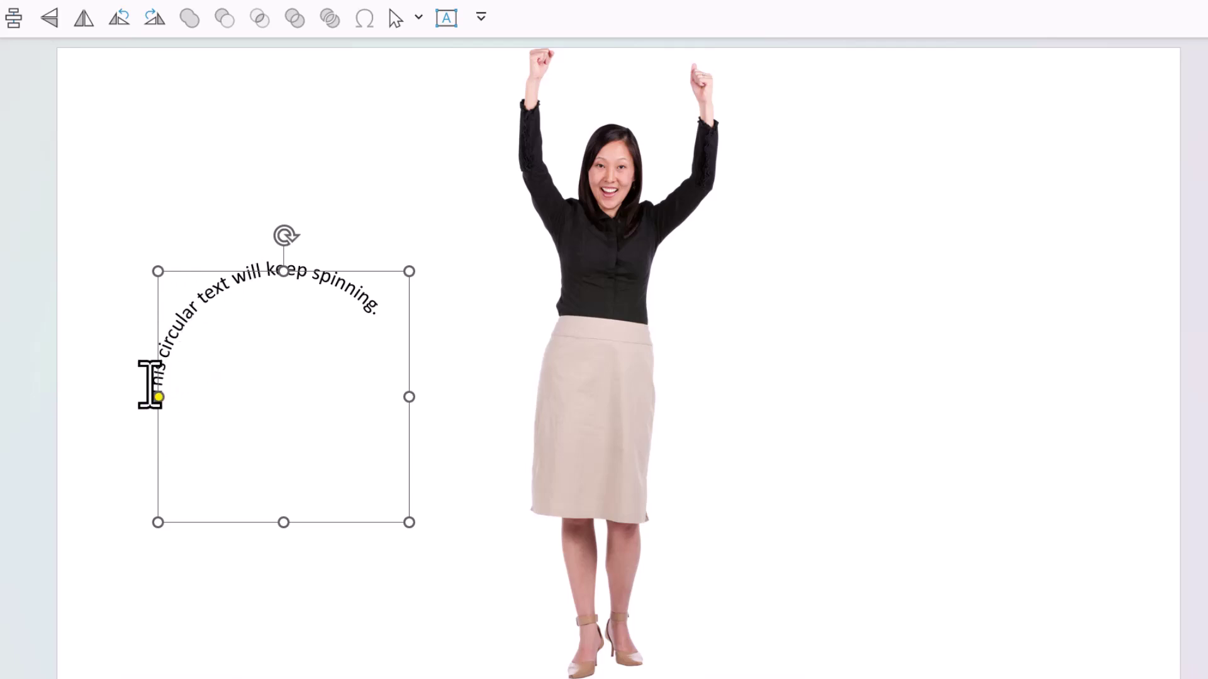
- Select the curved text box and raise its font size to 40 pt
left_click_drag(149, 388, 319, 270)
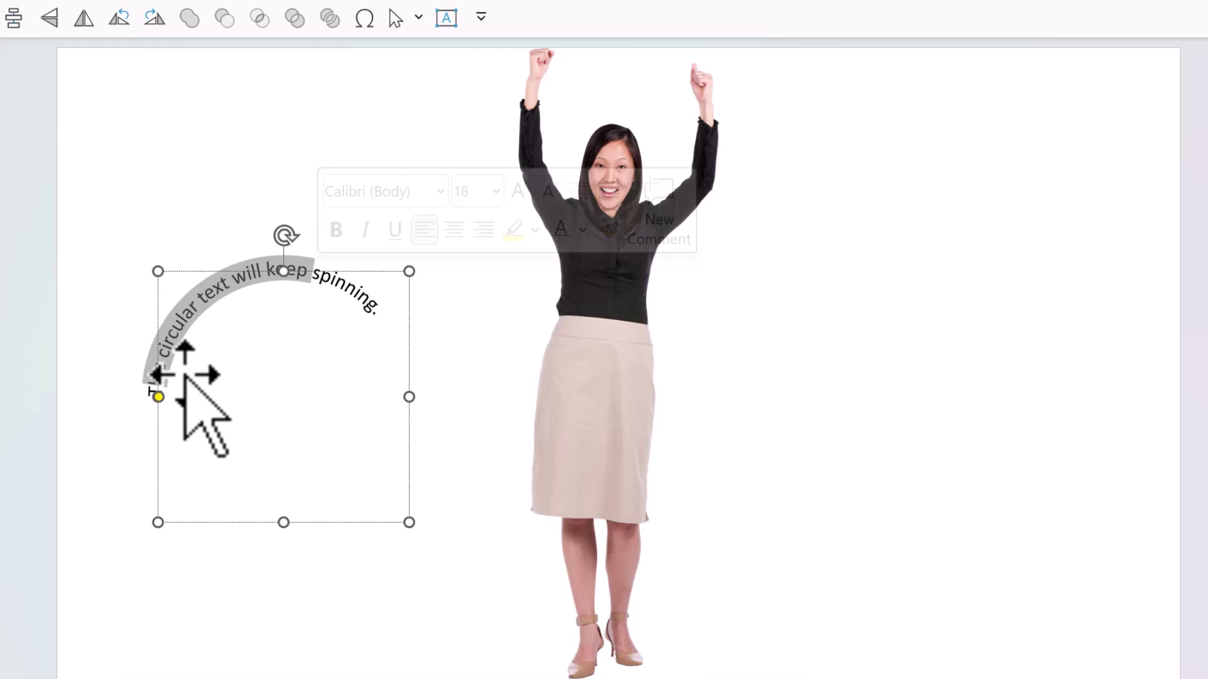
left_click(157, 397)
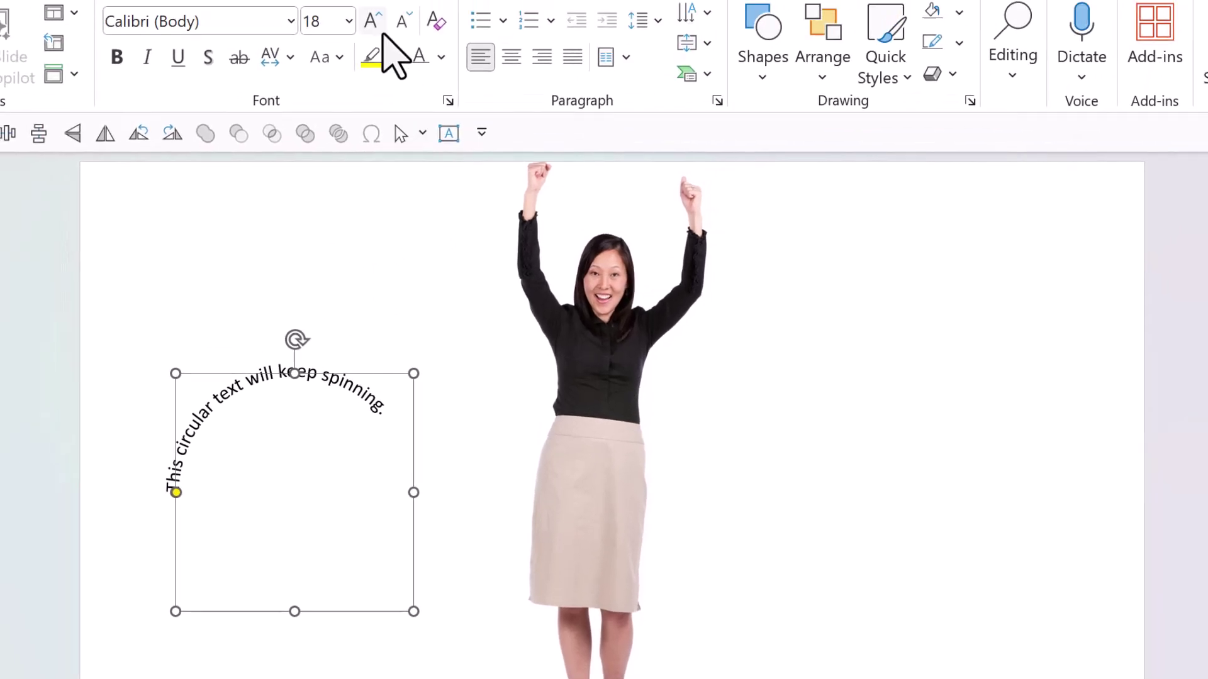
left_click(371, 21)
left_click(371, 20)
left_click(371, 20)
left_click(371, 21)
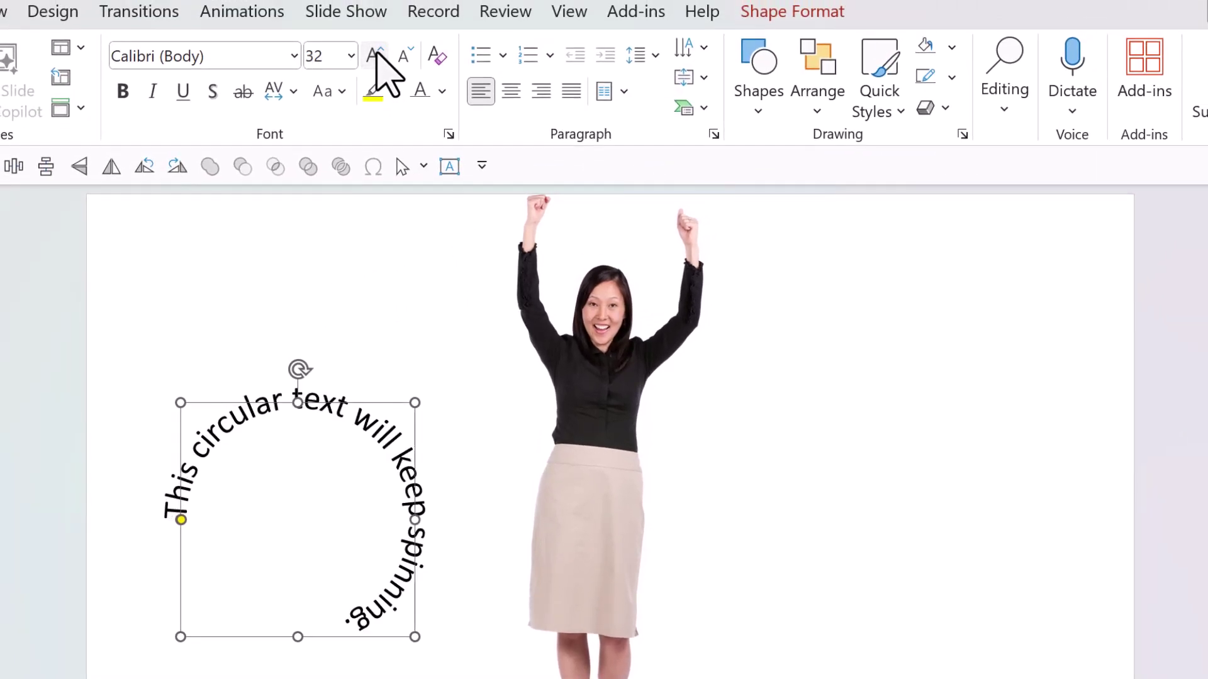
left_click(371, 21)
left_click(377, 55)
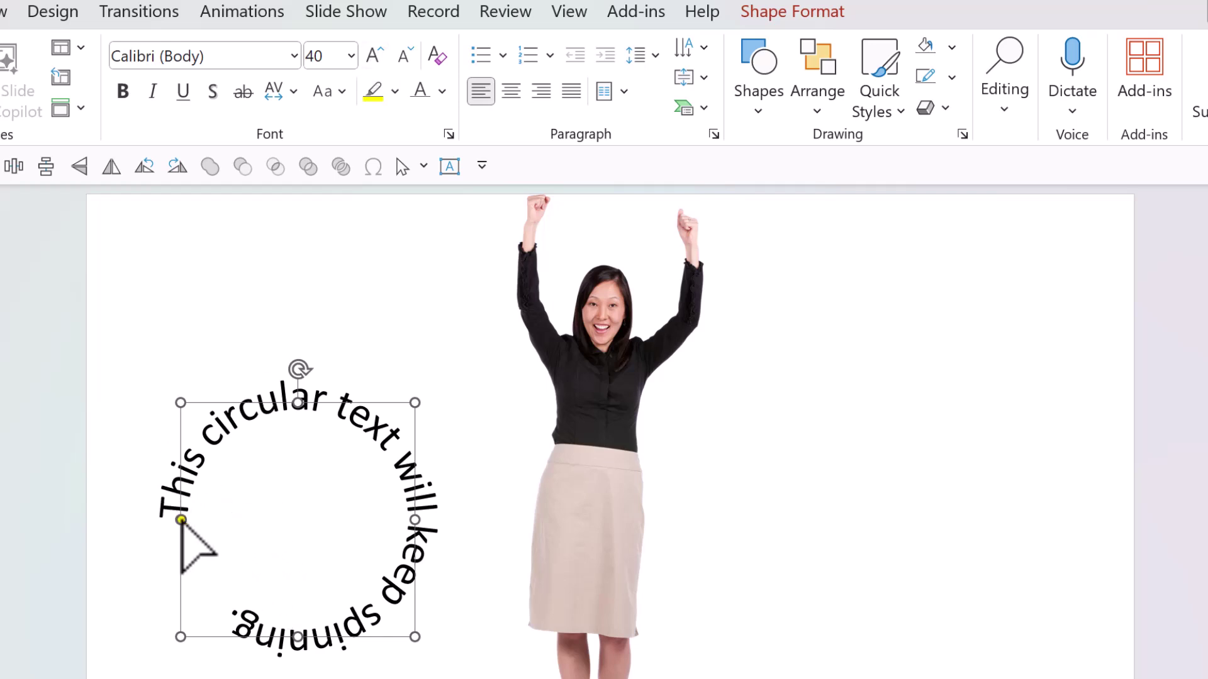
- Start the ring at the left side, enlarge it to 48 pt, and move it onto the woman's waist
left_click_drag(181, 521, 186, 515)
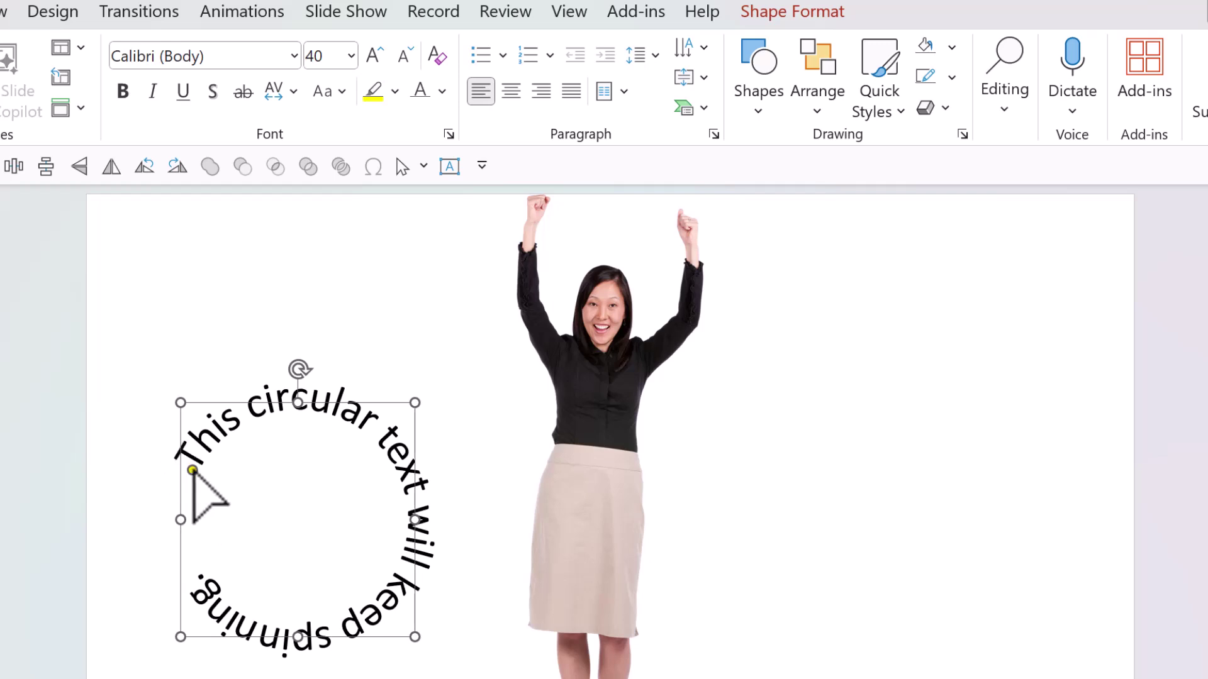
left_click_drag(191, 471, 186, 488)
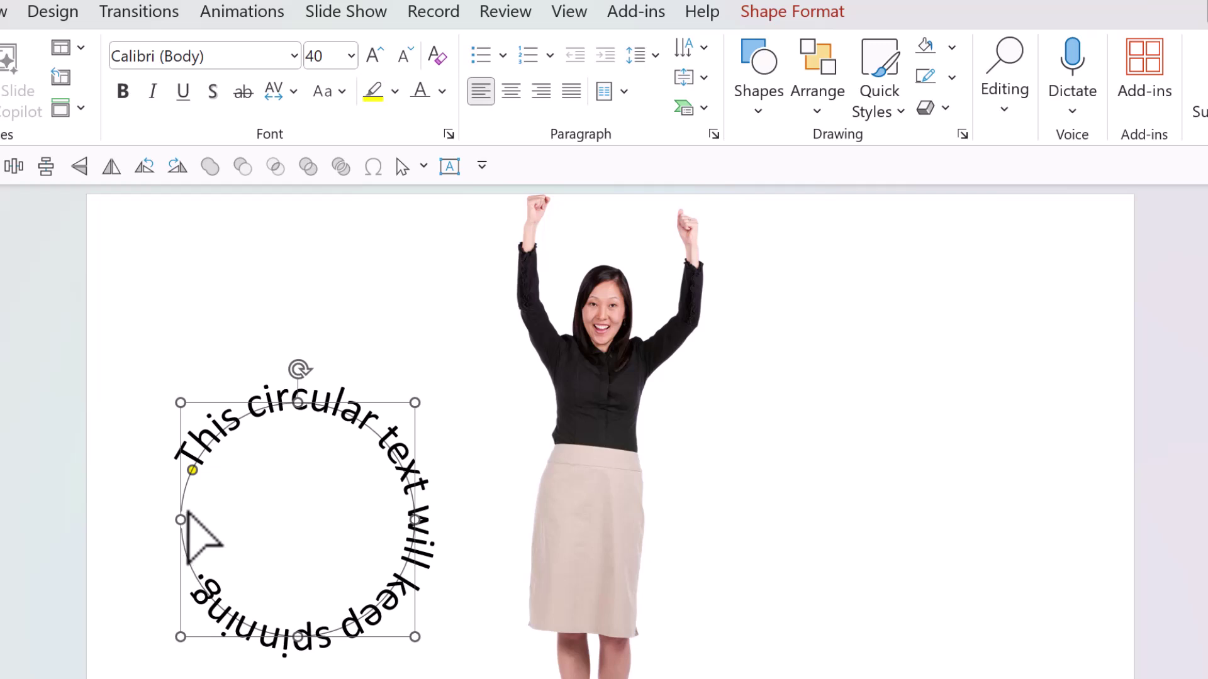
left_click_drag(187, 510, 181, 511)
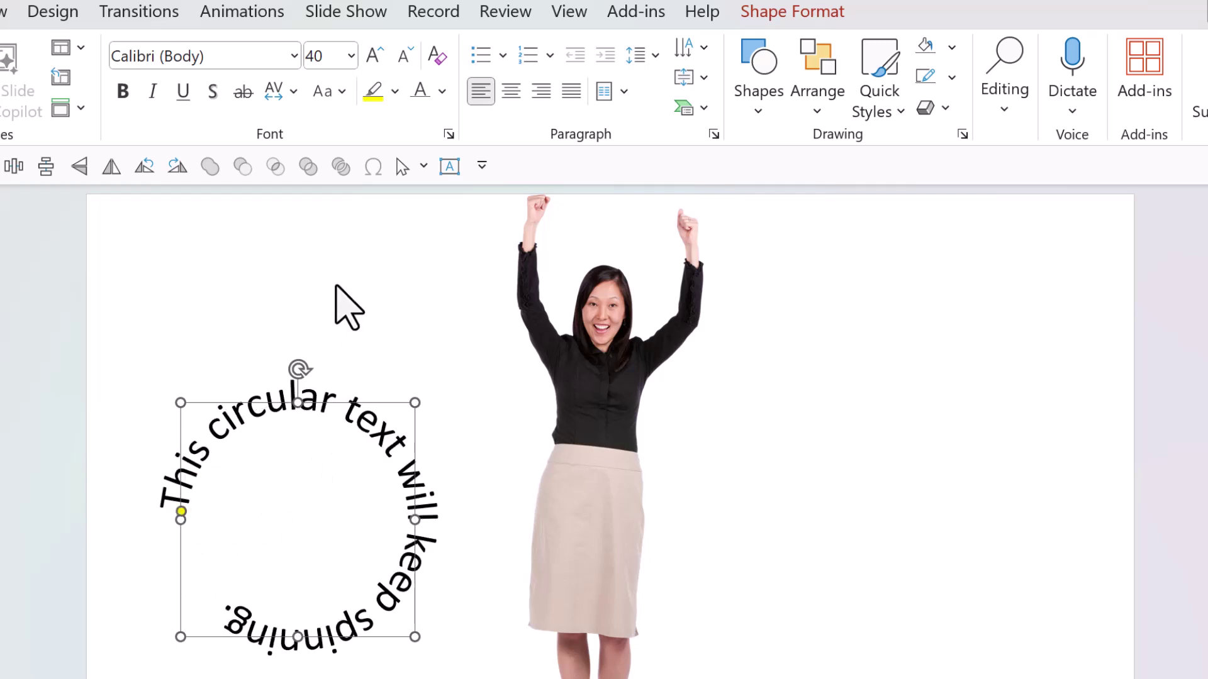
left_click(371, 60)
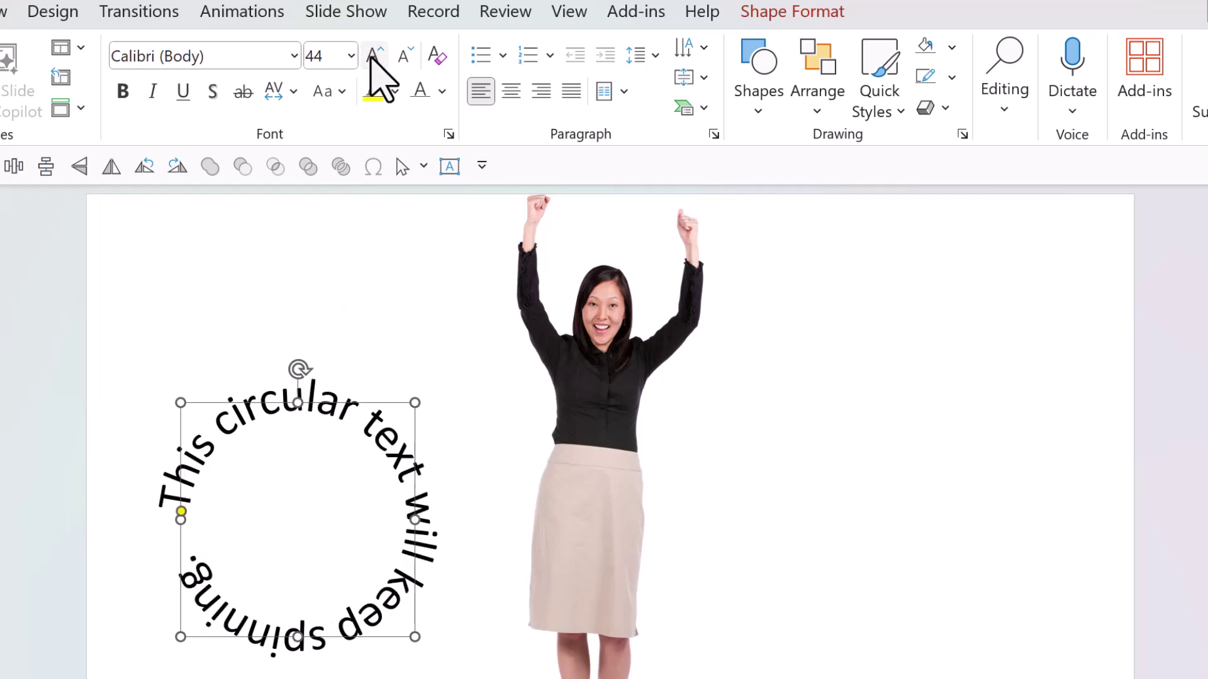
left_click(371, 59)
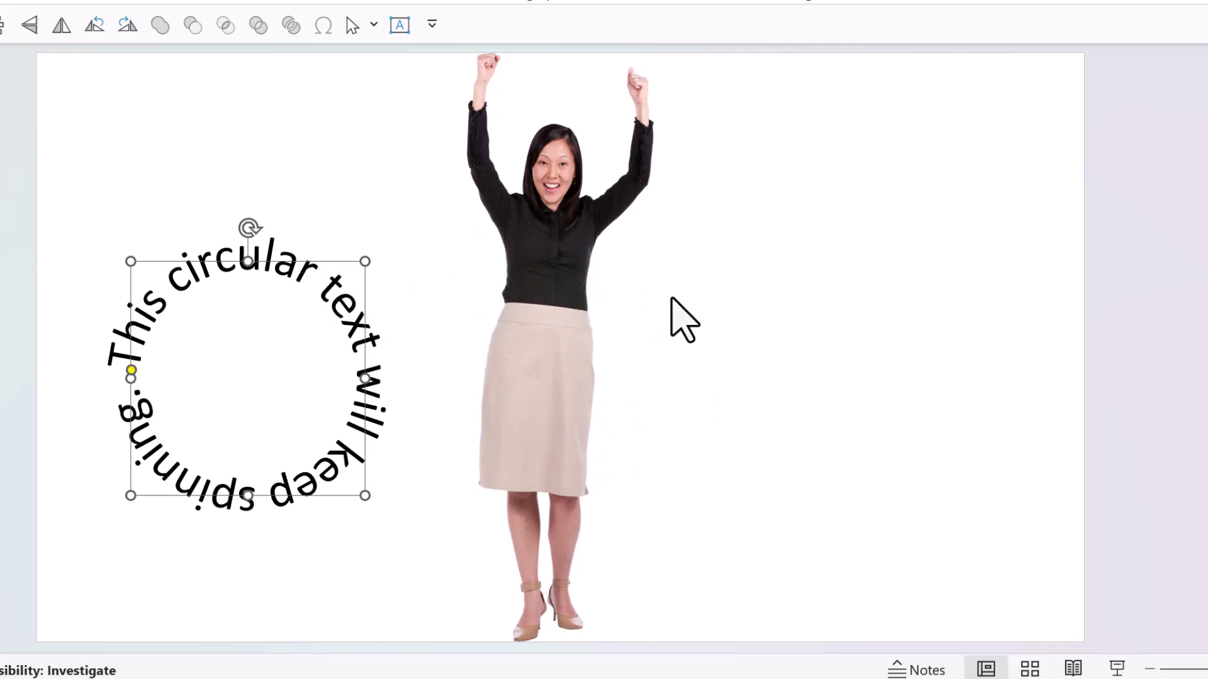
left_click_drag(292, 263, 589, 217)
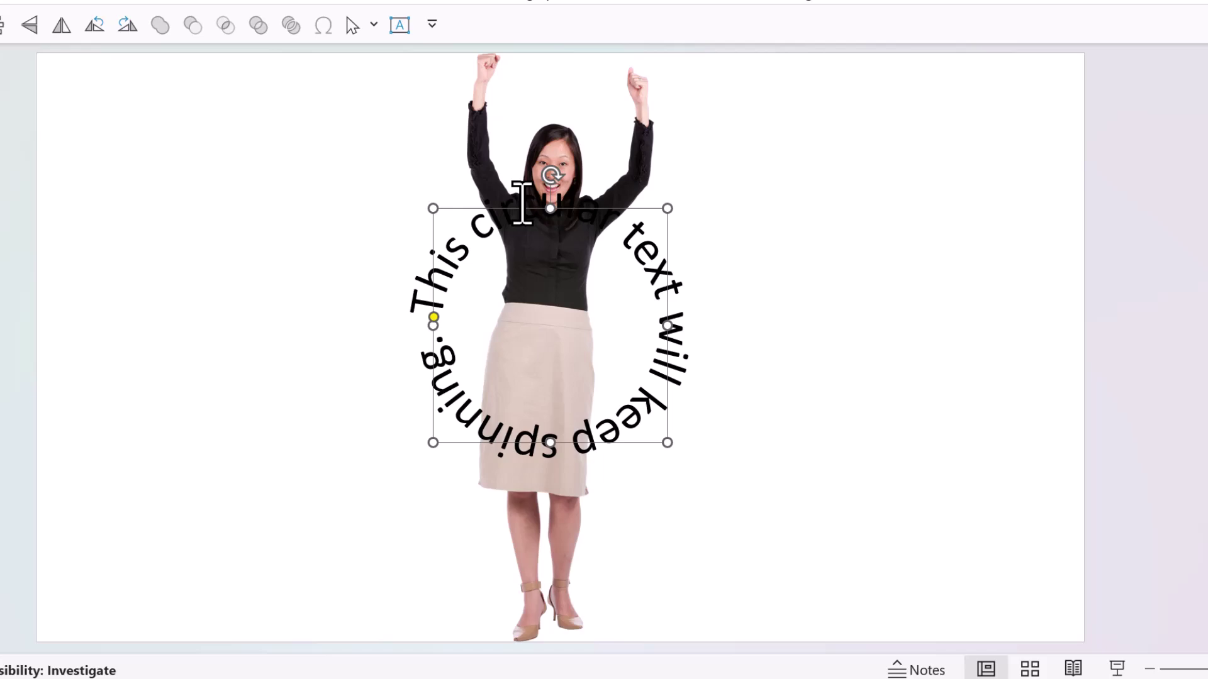
- Apply a Spin animation to the text ring with an 8.00-second duration via the Animation Pane
left_click(217, 88)
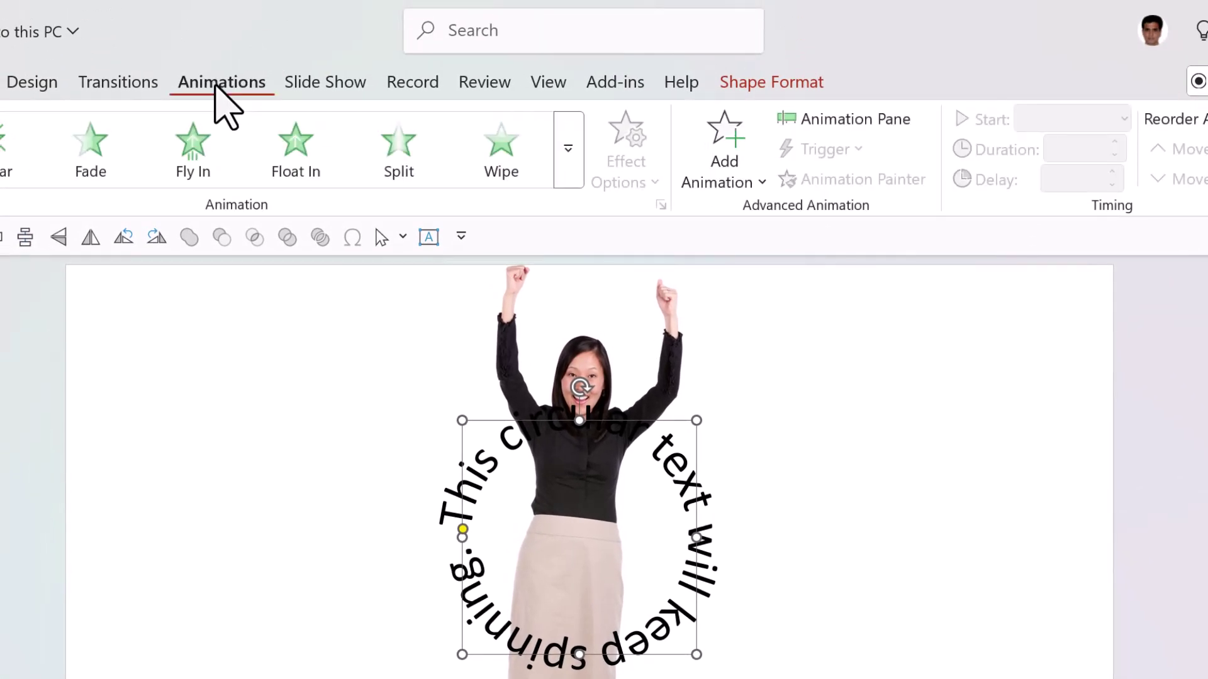
left_click(570, 161)
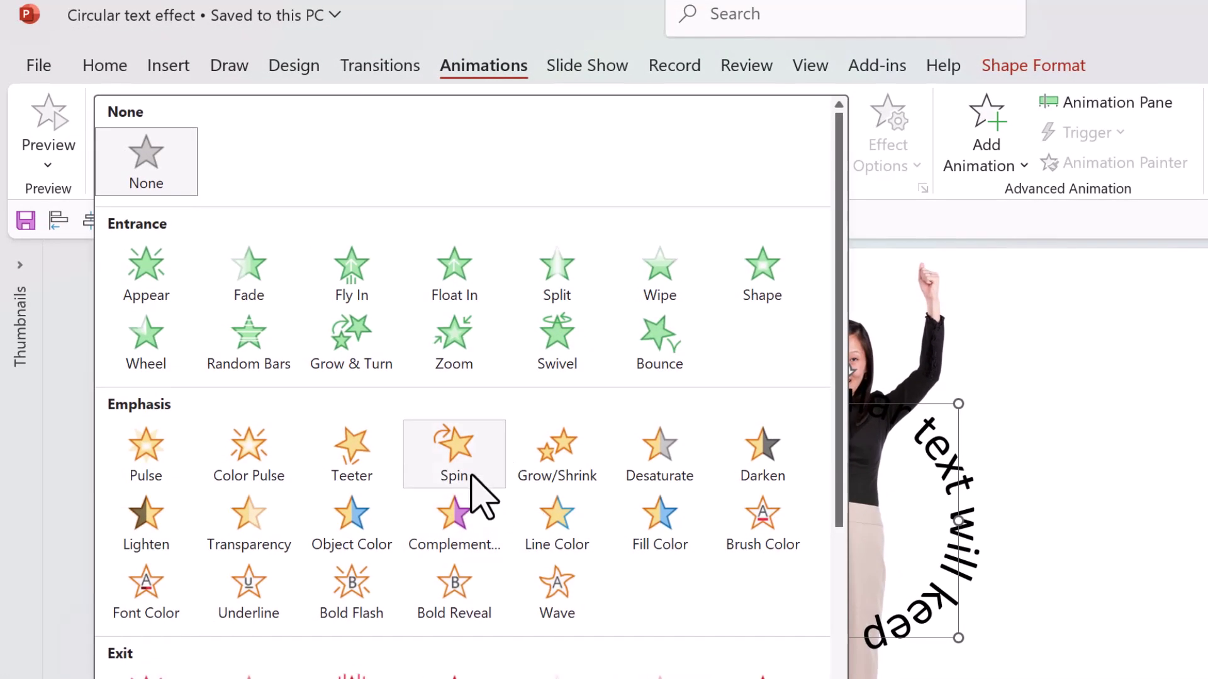
left_click(472, 478)
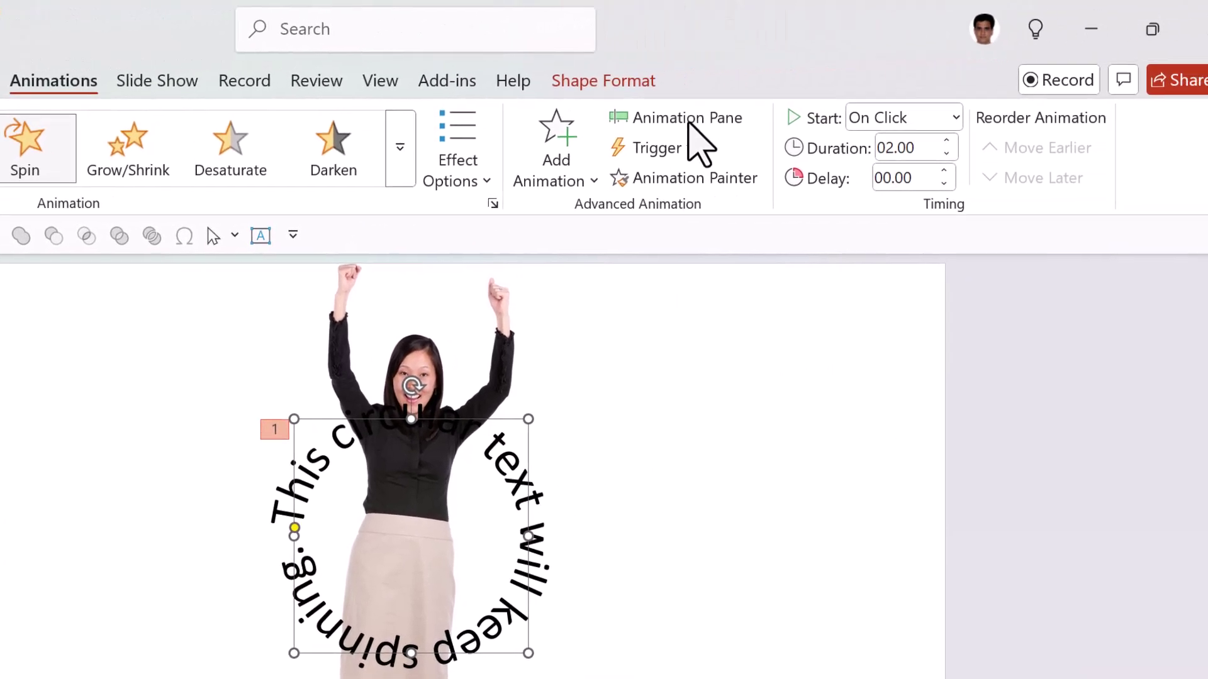
left_click(1107, 104)
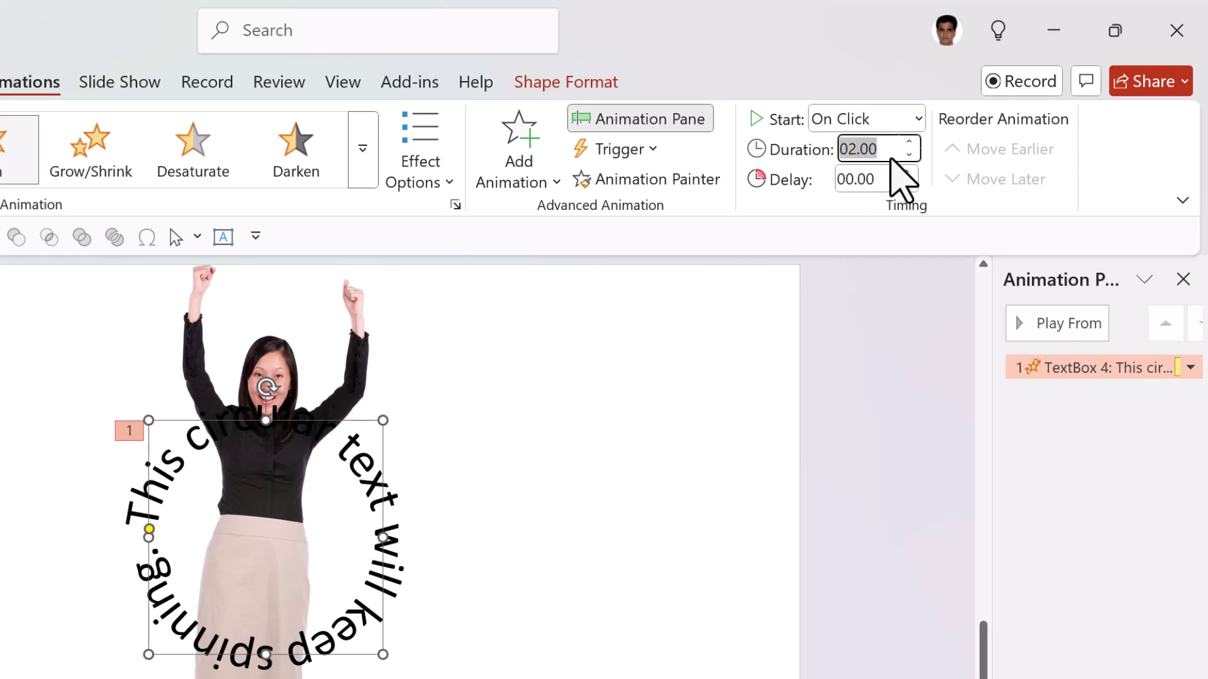
left_click(1071, 478)
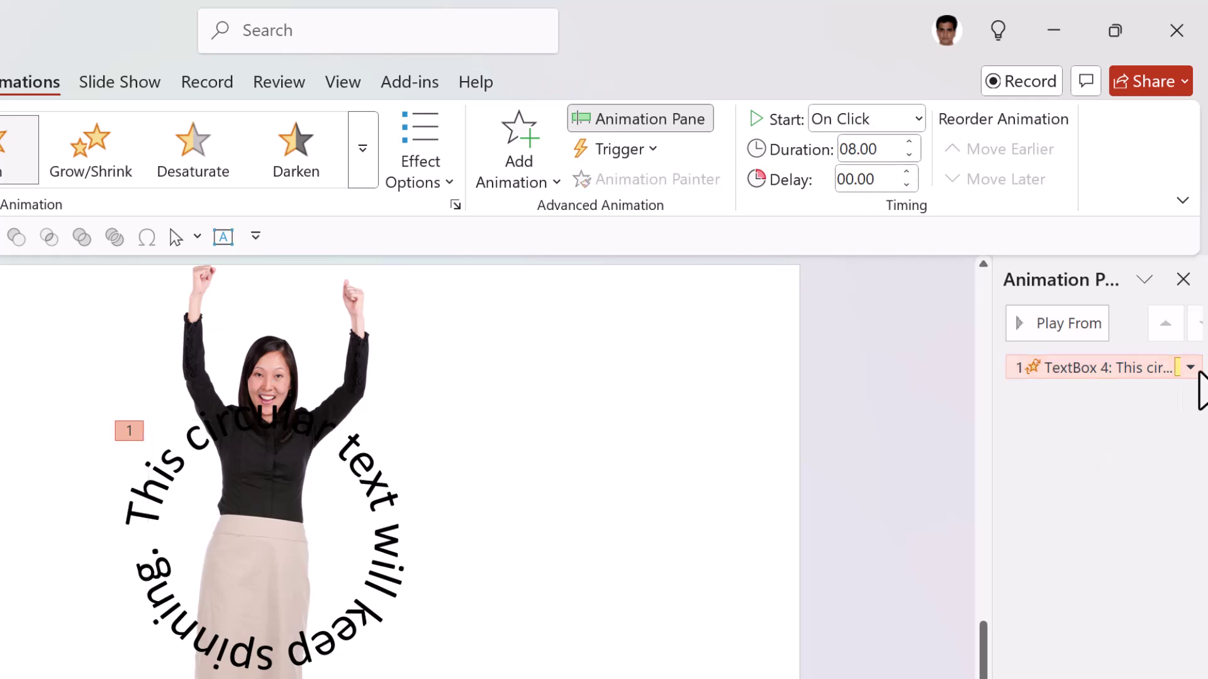
left_click(1190, 368)
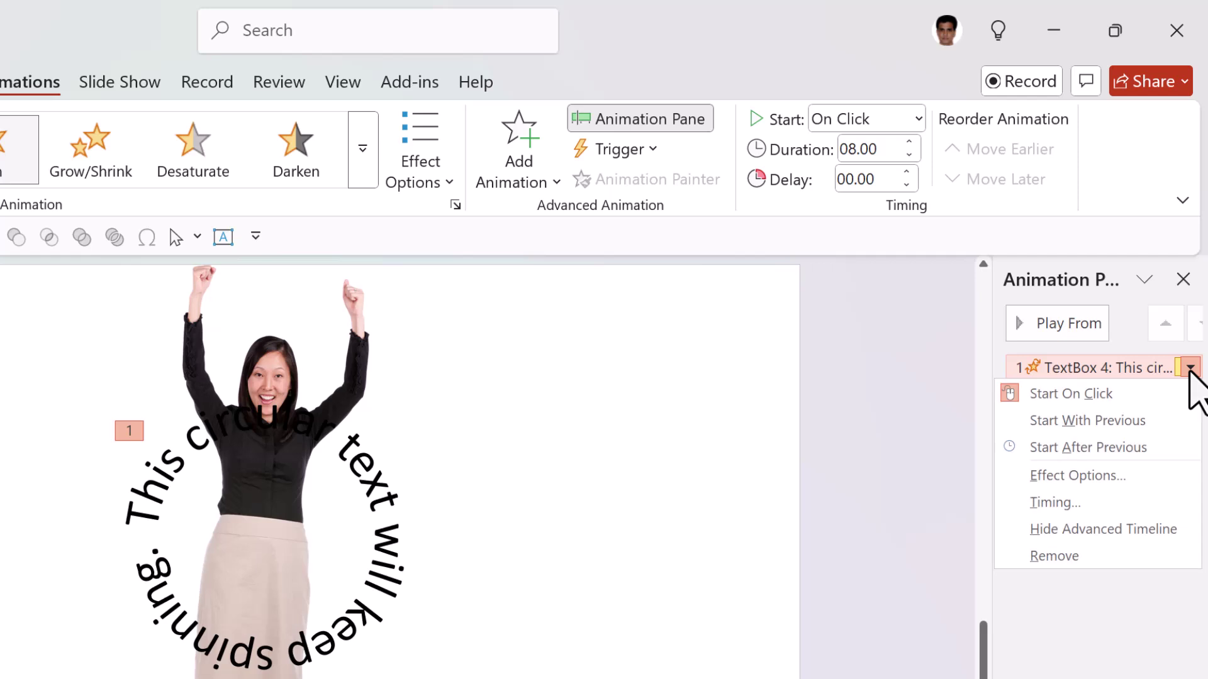
- Set the spin's Repeat option to Until End of Slide in its Timing settings
left_click(1063, 502)
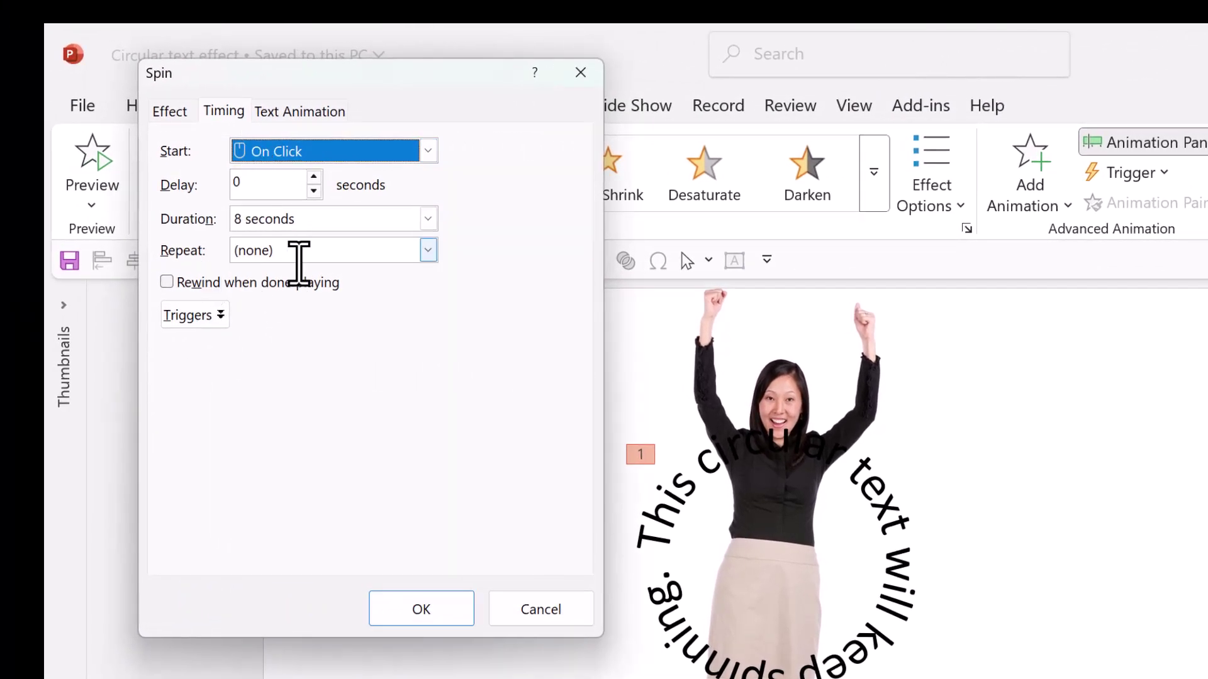
left_click(428, 249)
left_click(296, 410)
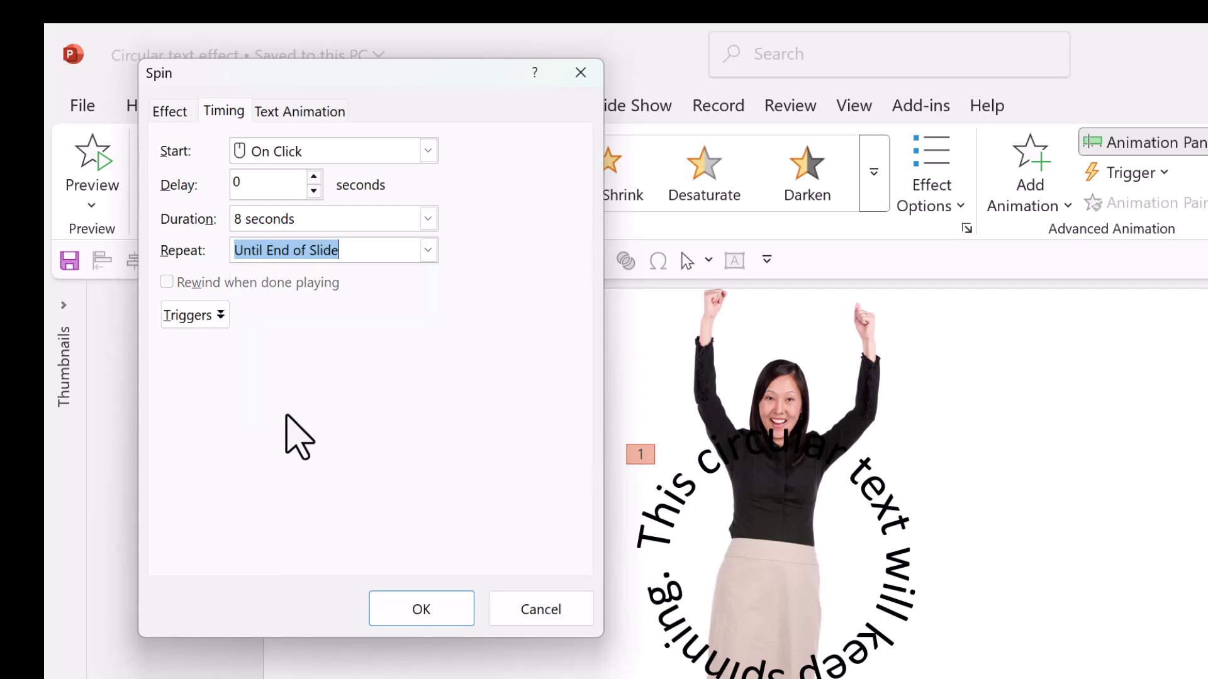
left_click(420, 621)
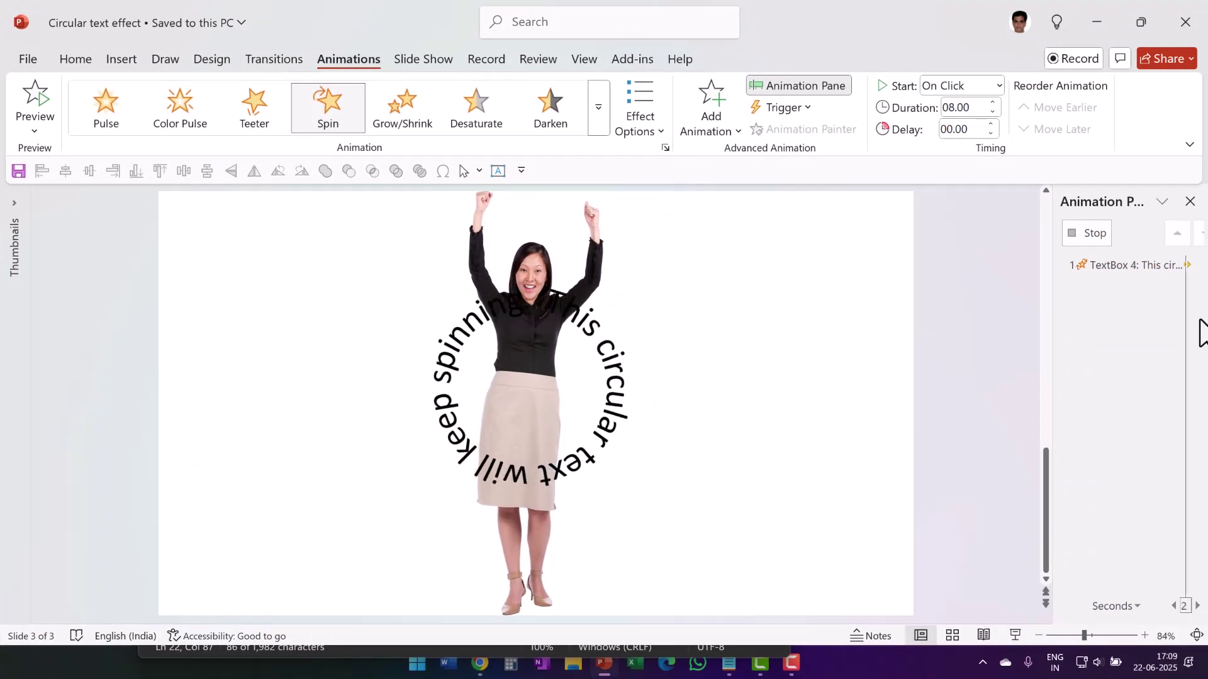
- Make the spin animation start With Previous
left_click(1123, 266)
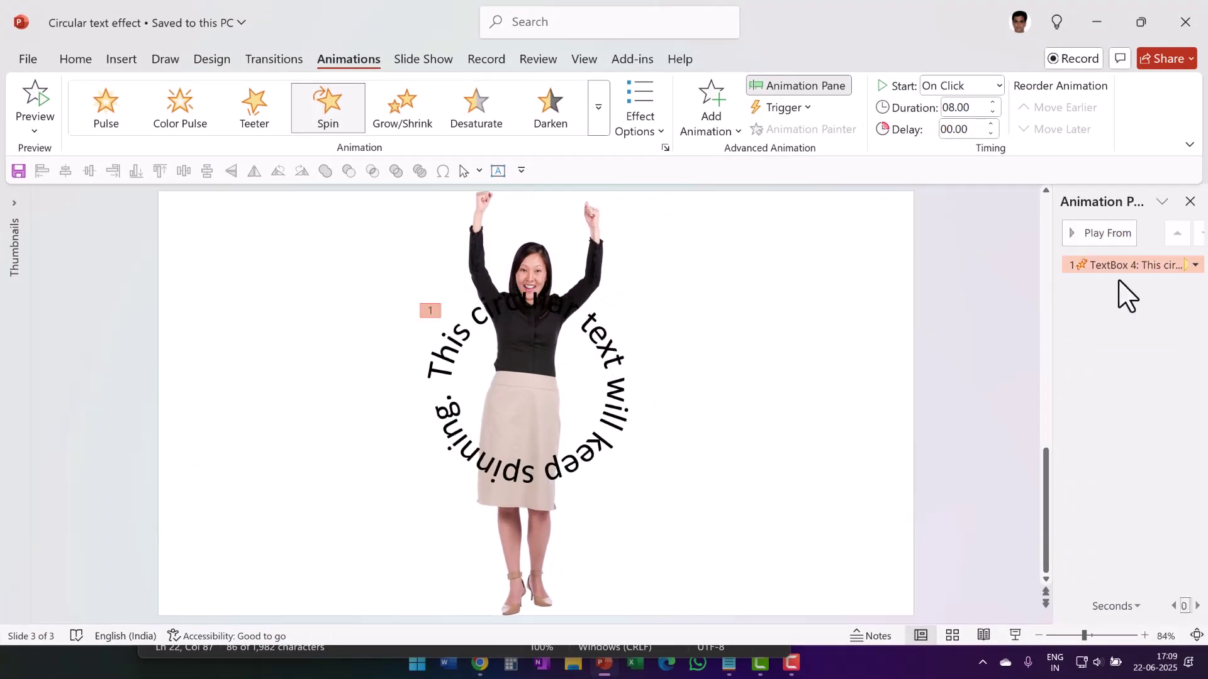
left_click(961, 87)
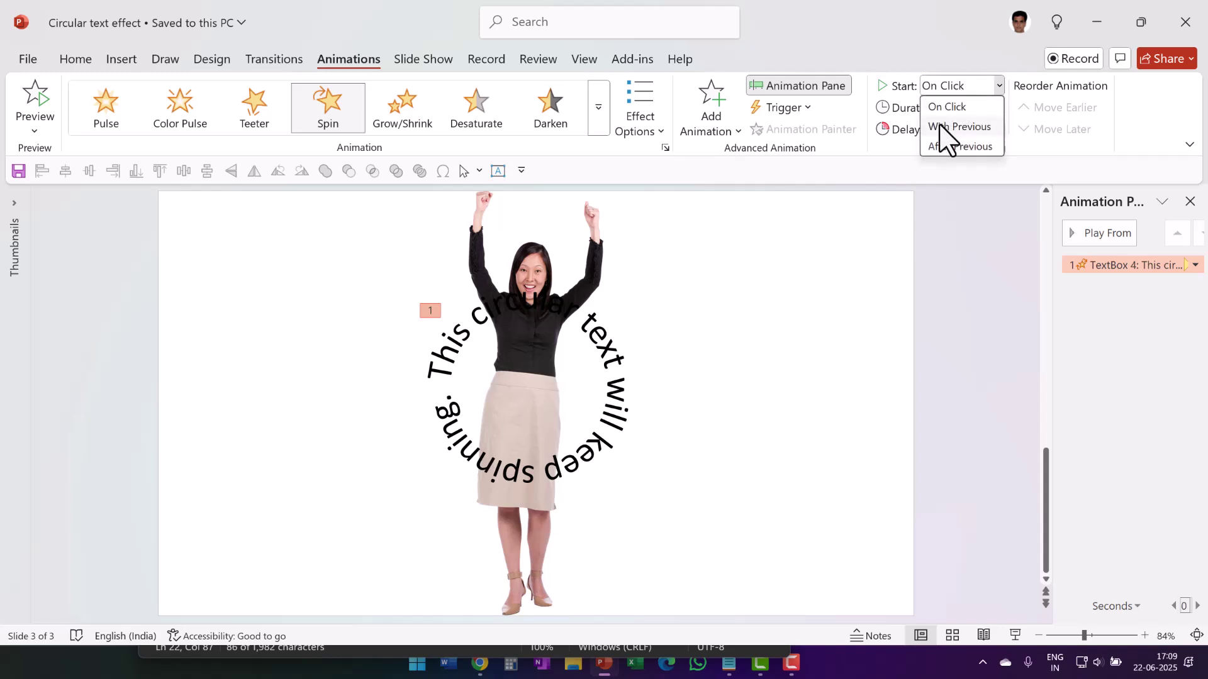
left_click(943, 128)
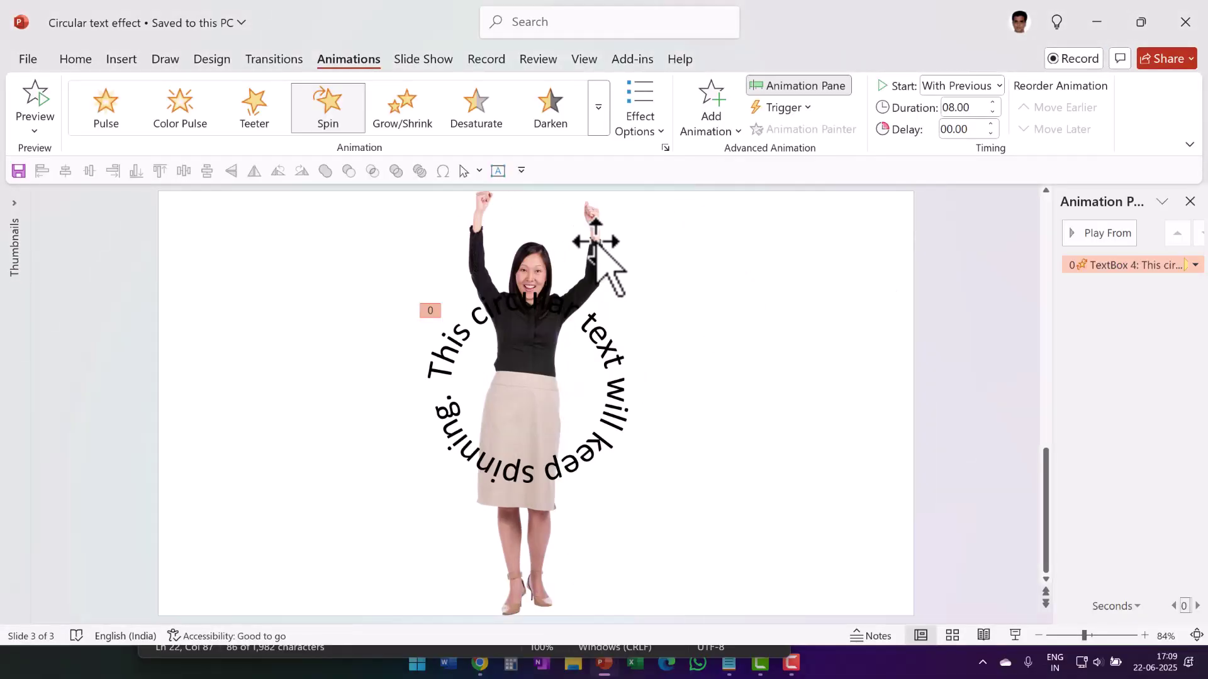
- Duplicate the woman cutout with Ctrl+D and align the copy exactly over the original
left_click(595, 241)
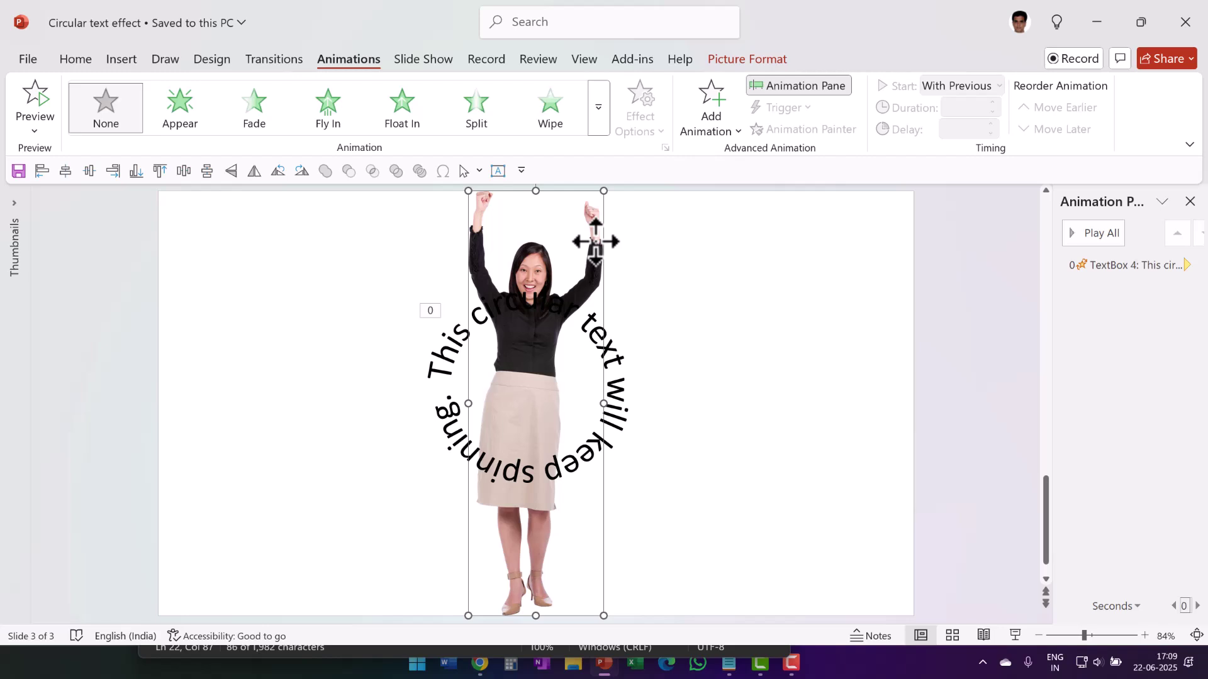
key("ctrl+d")
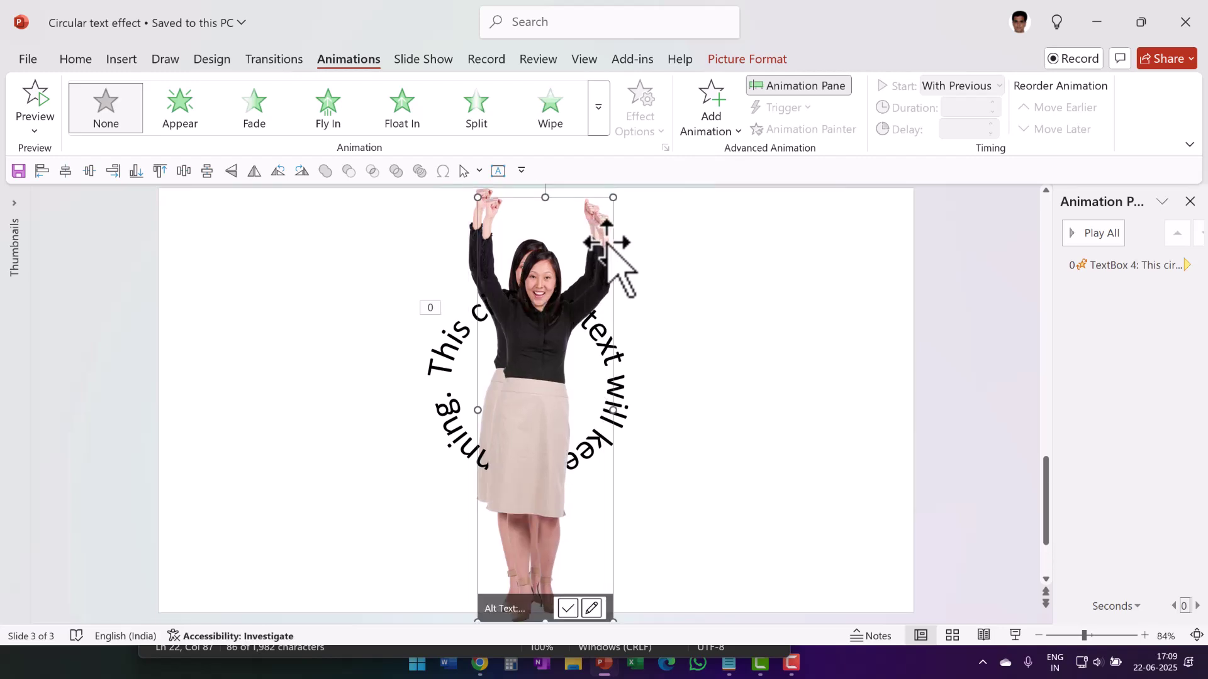
left_click_drag(606, 242, 597, 233)
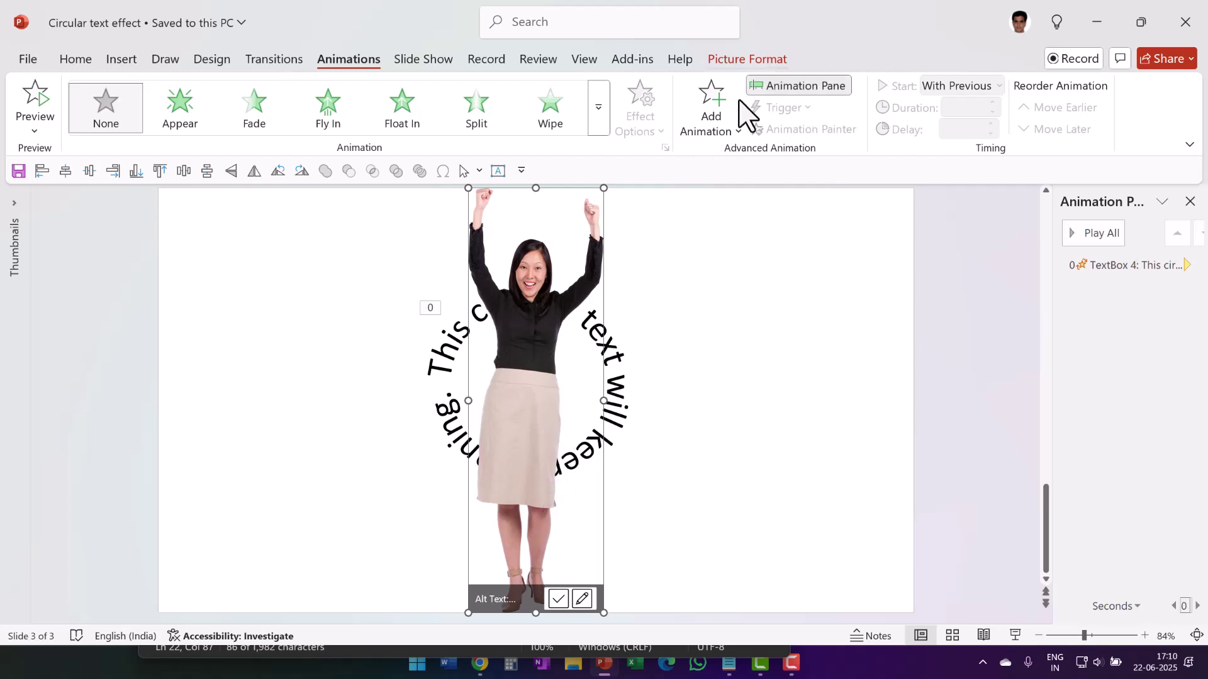
- Crop the front copy's bottom edge up to mid-skirt, leaving only her upper body
left_click(774, 60)
left_click(1046, 94)
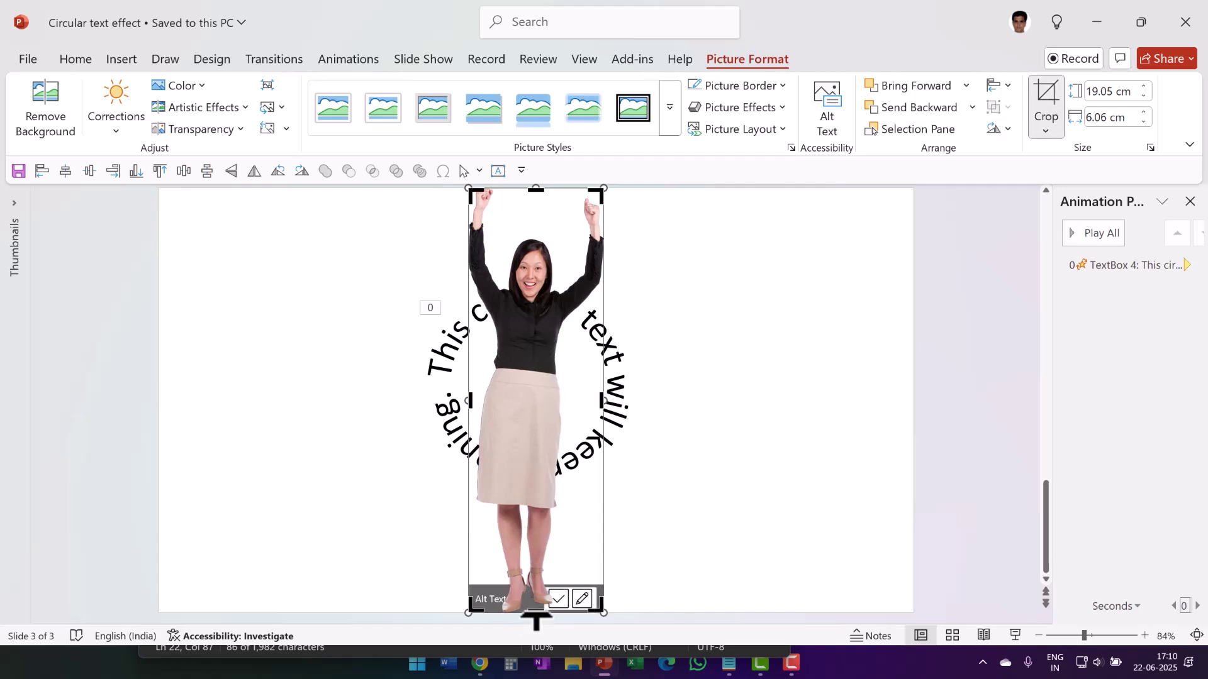
left_click_drag(536, 620, 536, 579)
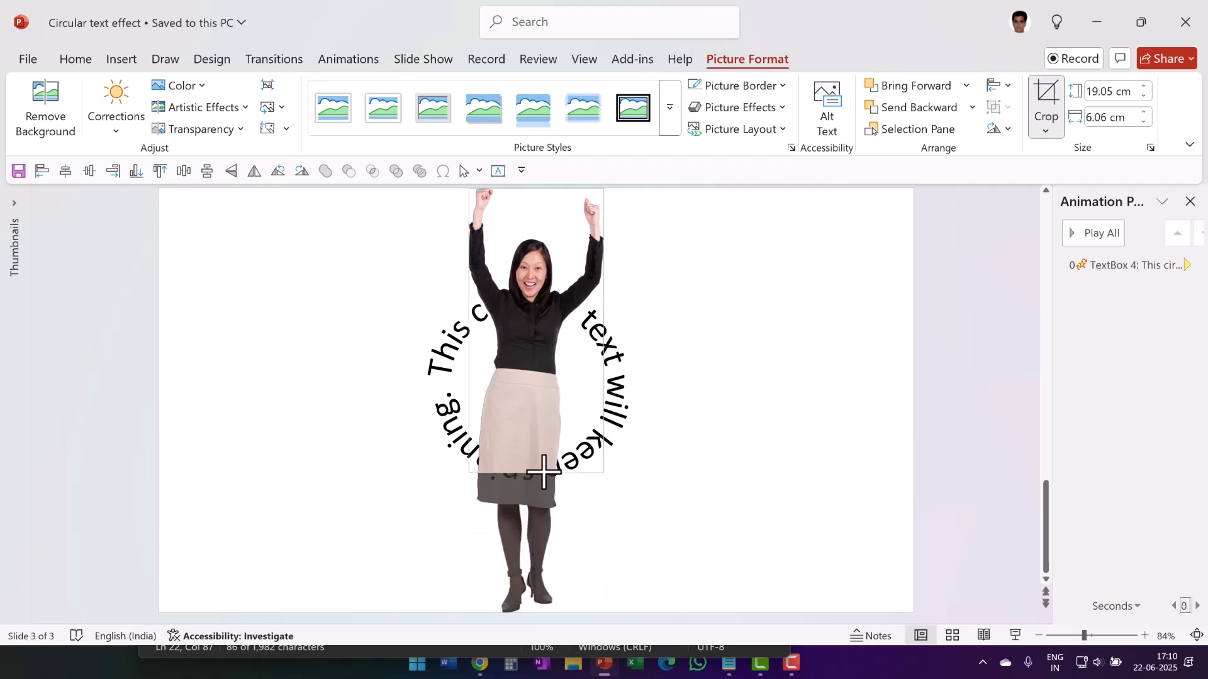
left_click_drag(544, 472, 553, 365)
left_click(680, 365)
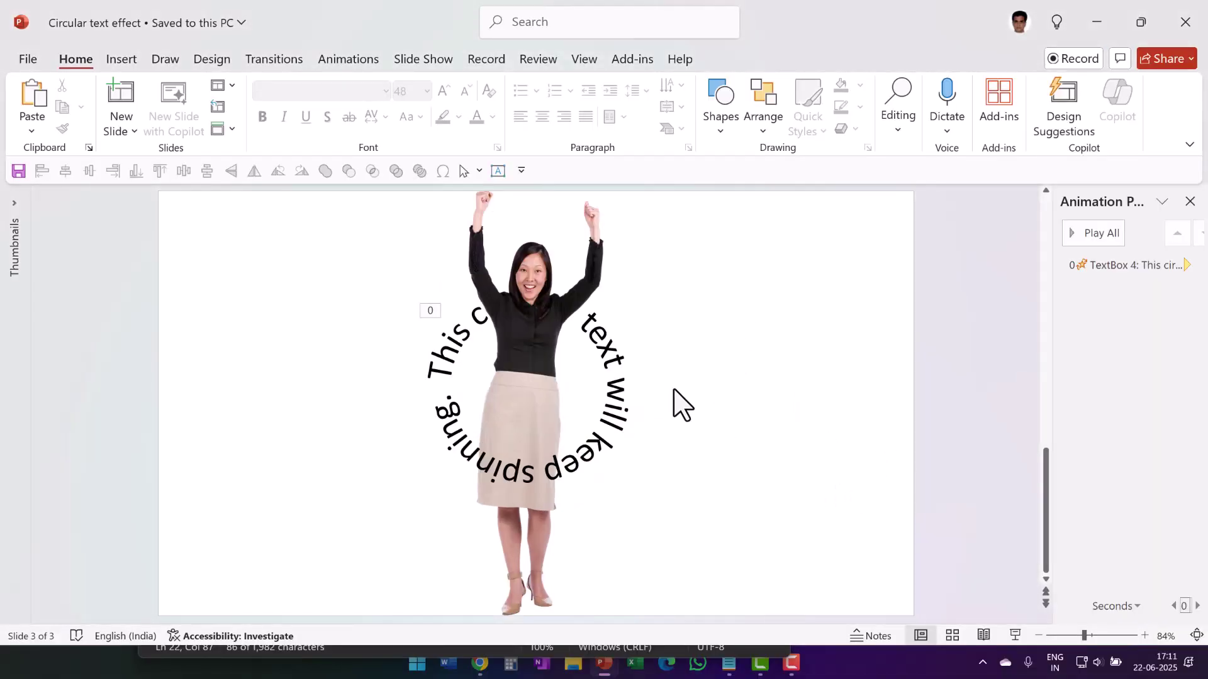
- Open the 3-D Rotation settings under Format Shape's Text Options for the circular text box
left_click(622, 429)
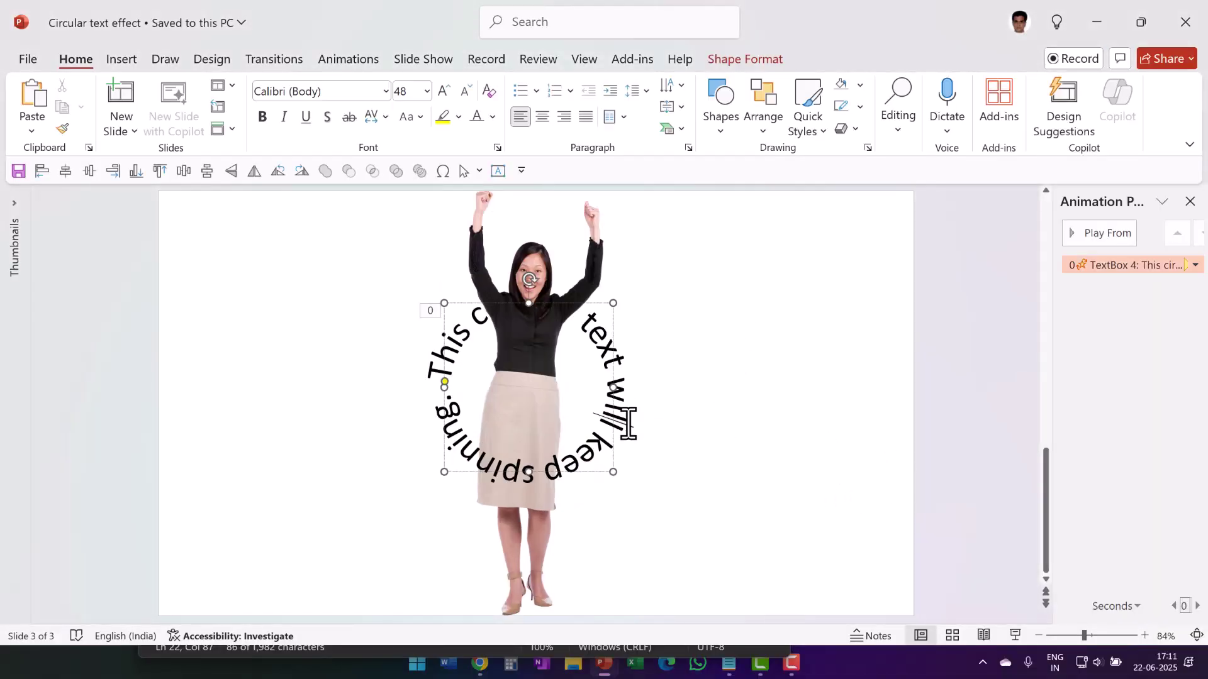
right_click(616, 372)
left_click(697, 608)
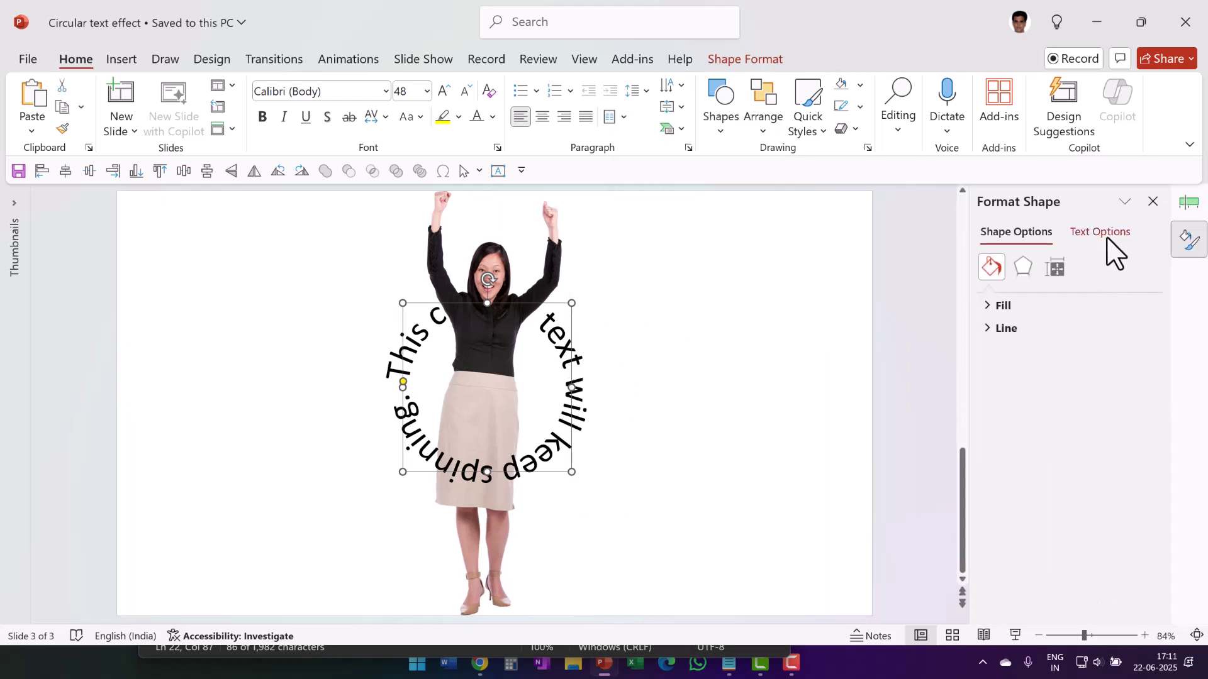
left_click(1108, 245)
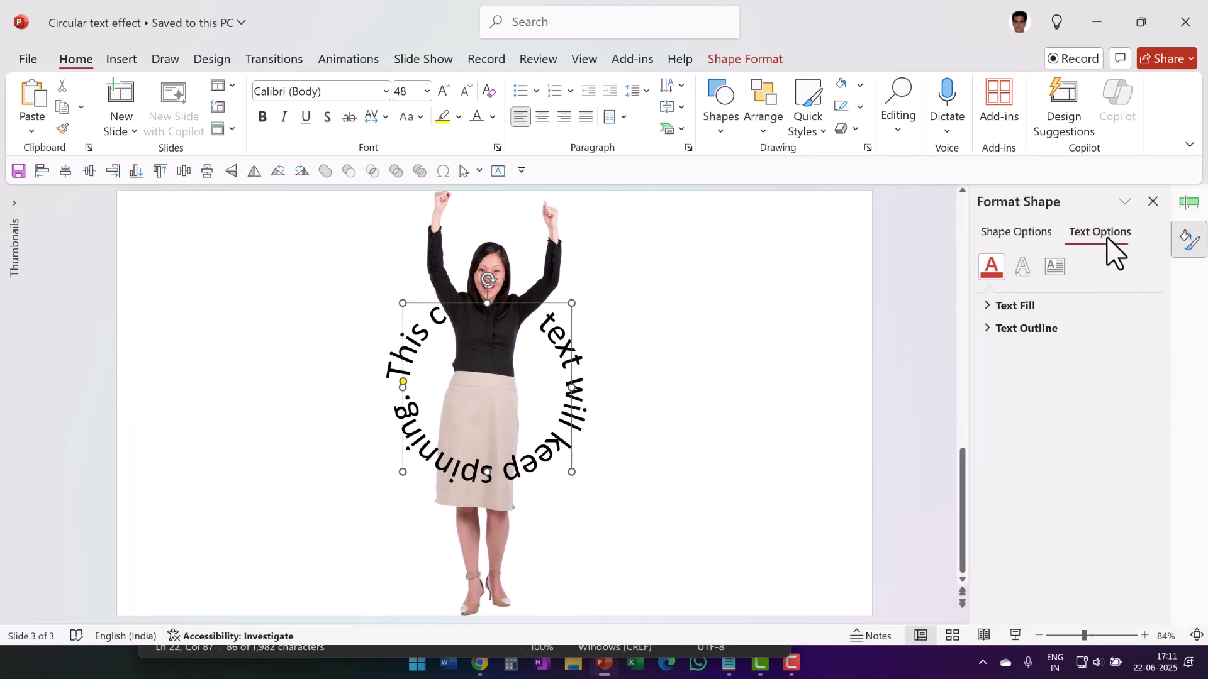
left_click(1022, 266)
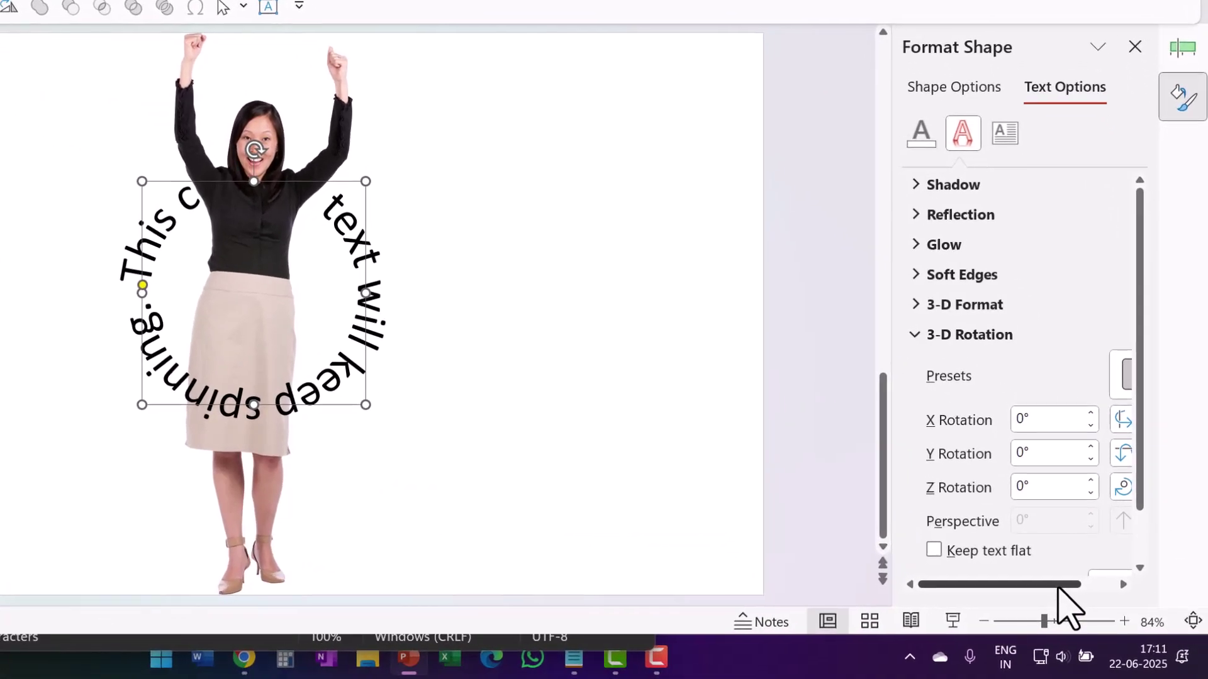
left_click_drag(1107, 607, 1136, 608)
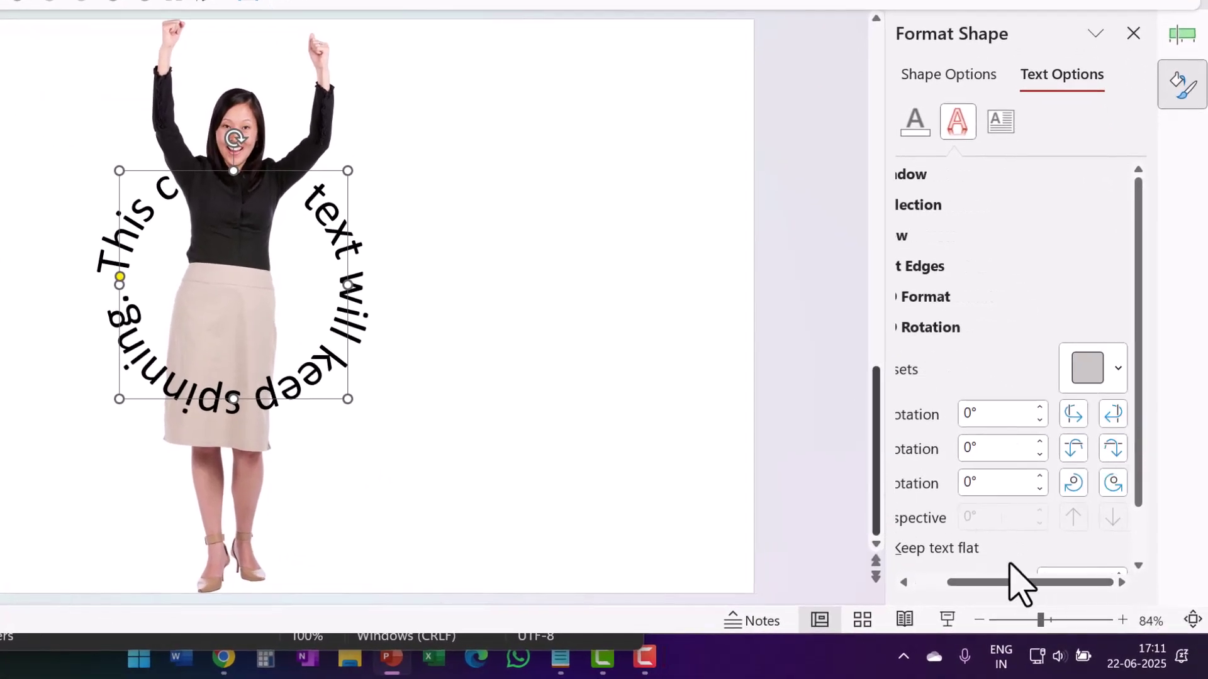
left_click_drag(1008, 580, 934, 580)
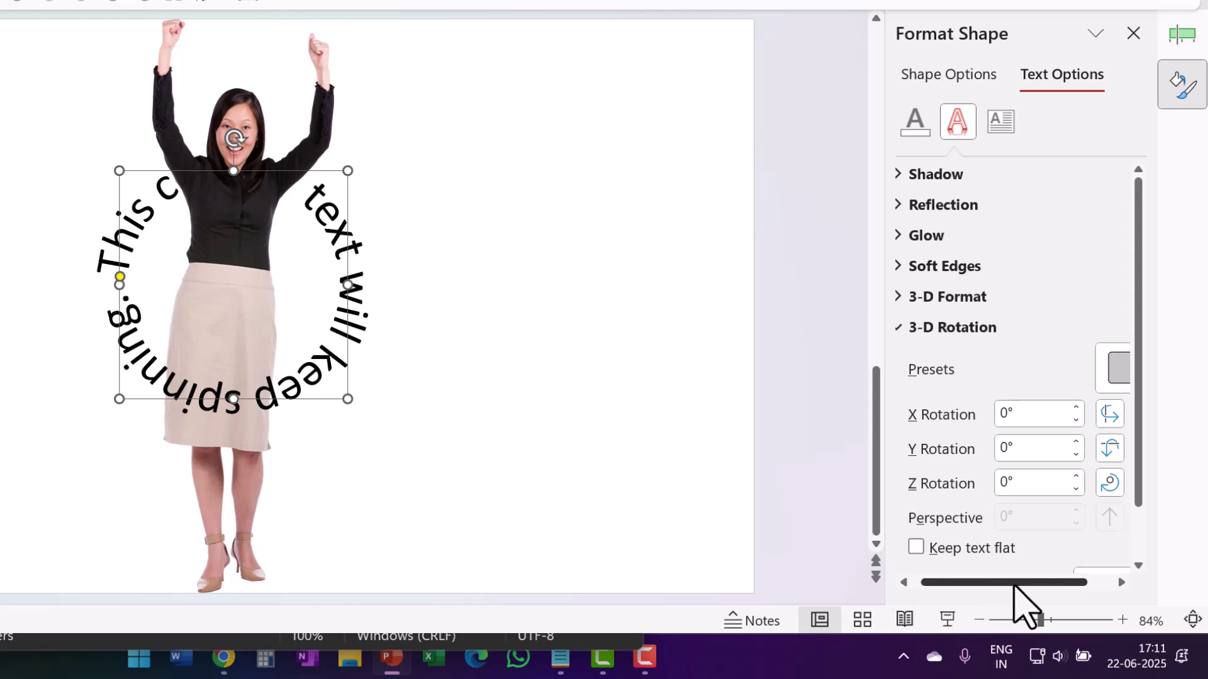
left_click_drag(1010, 584, 1046, 584)
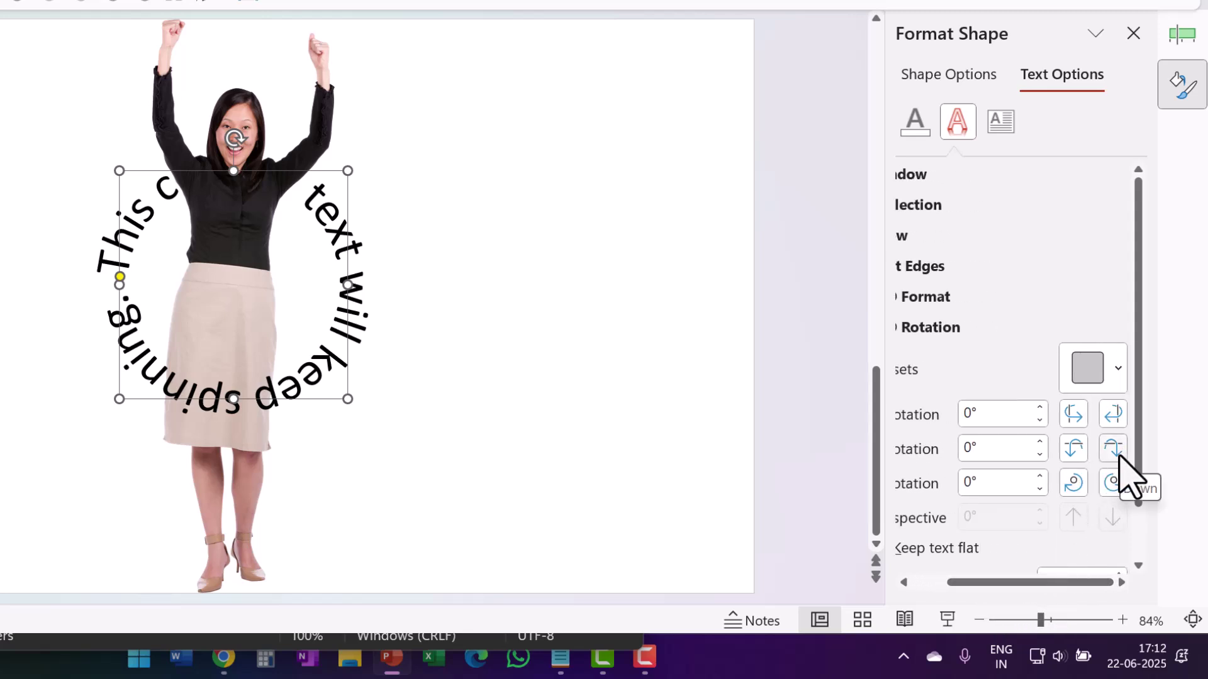
- Lower the text's Y Rotation in 5° steps from 355° down to 325°
left_click(1119, 455)
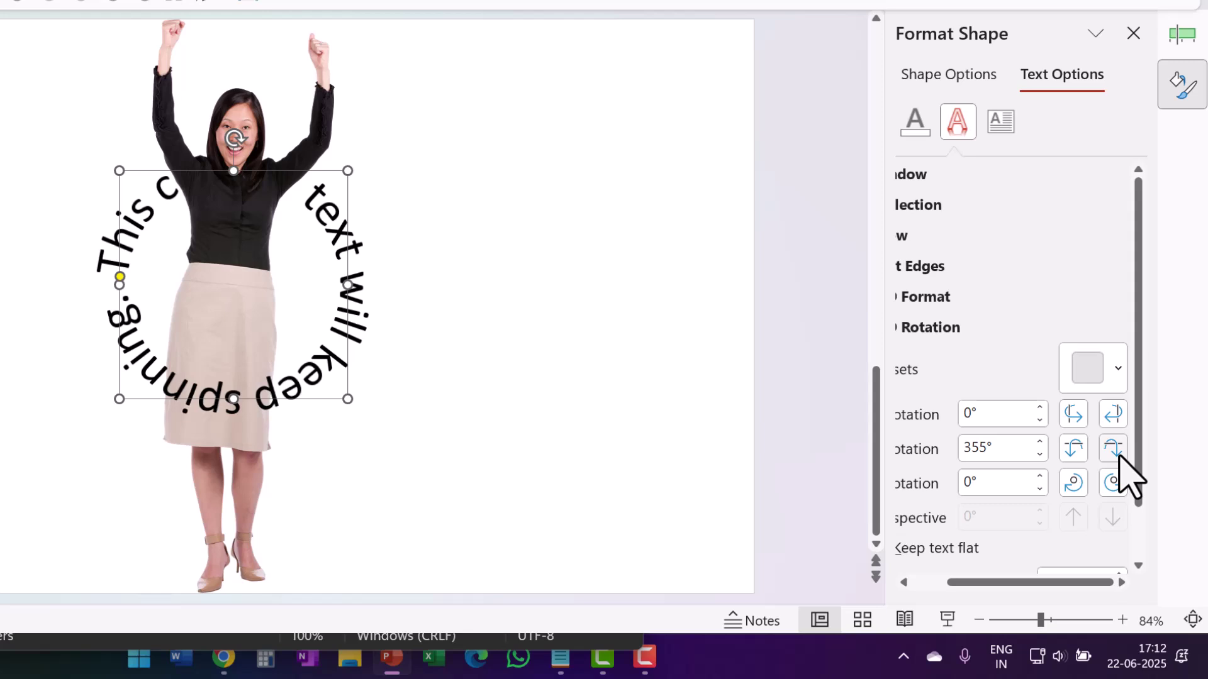
left_click(1119, 456)
left_click(1119, 455)
left_click(1119, 455)
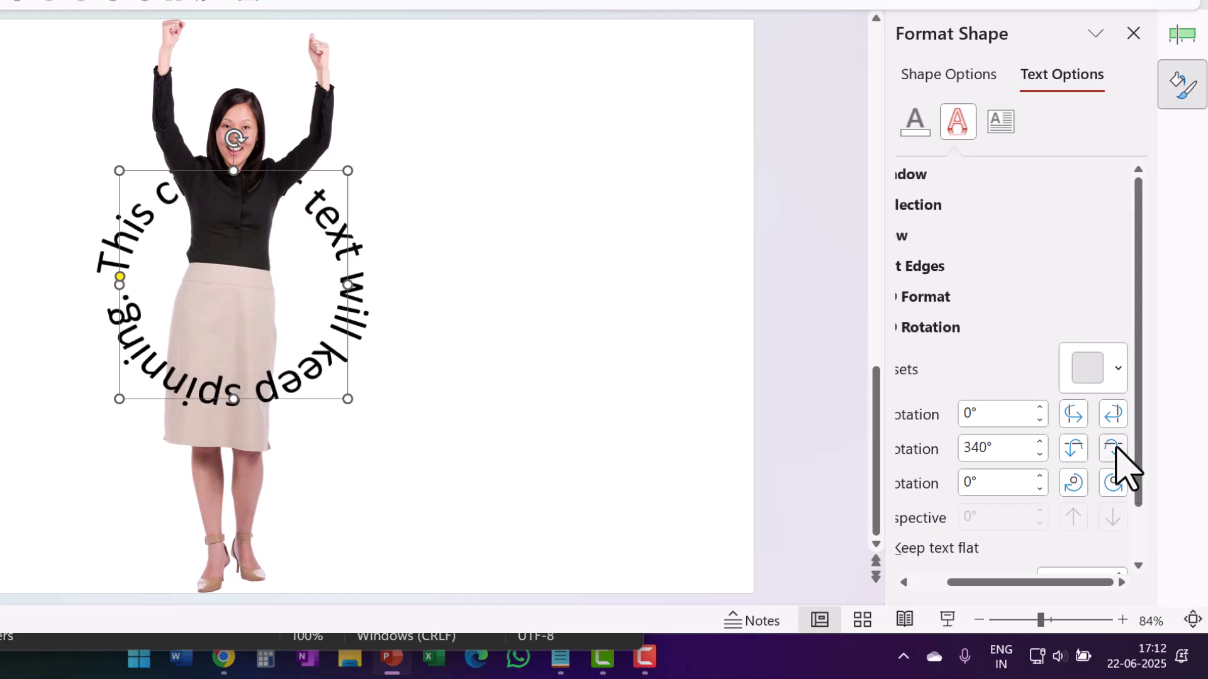
left_click(1116, 446)
left_click(1116, 446)
left_click(1116, 447)
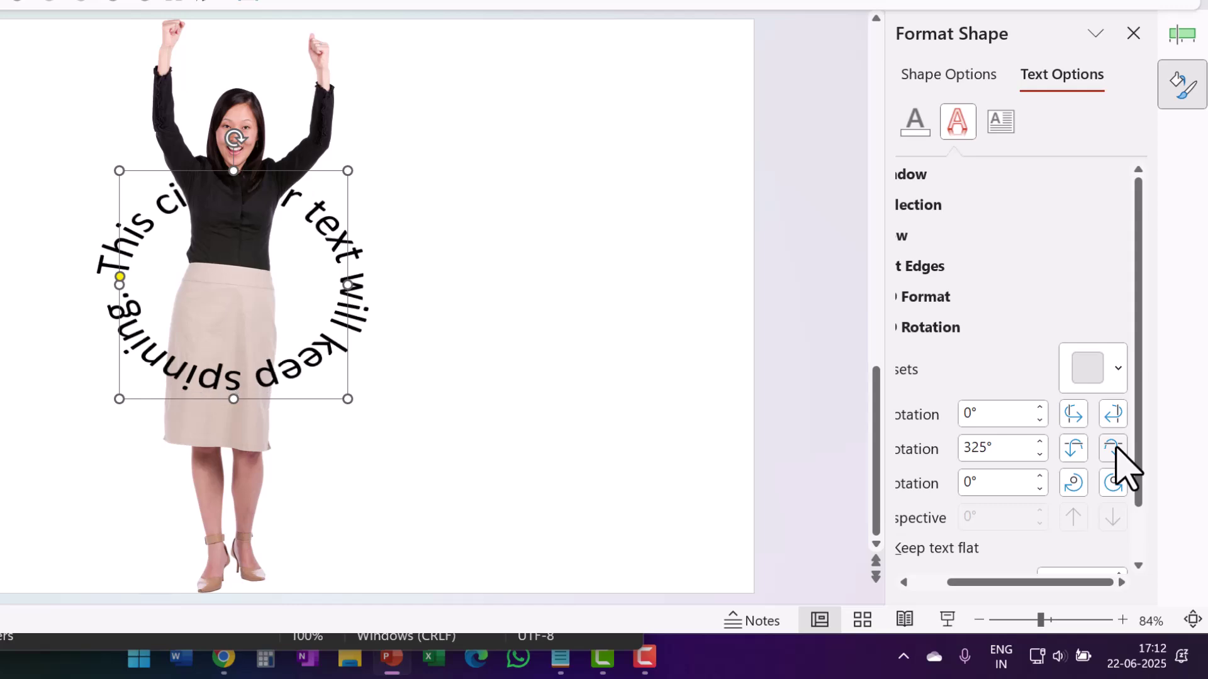